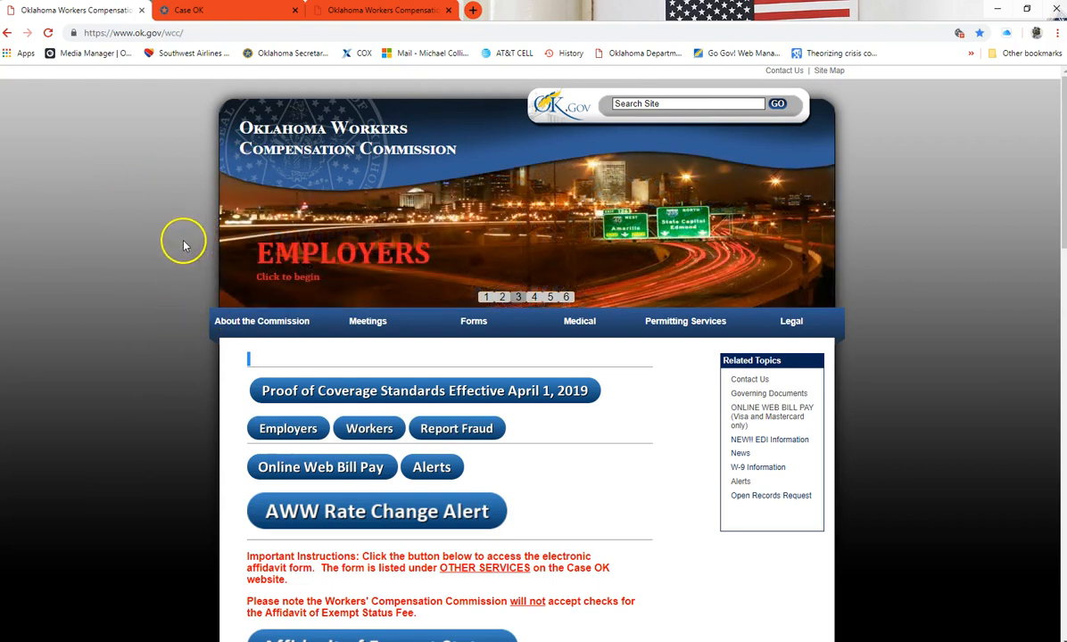
Scroll the commission homepage down to the Affidavit of Exempt Status instructions and button
{"action": "scroll", "coordinate": [202, 214], "scroll_direction": "down", "scroll_amount": 1}
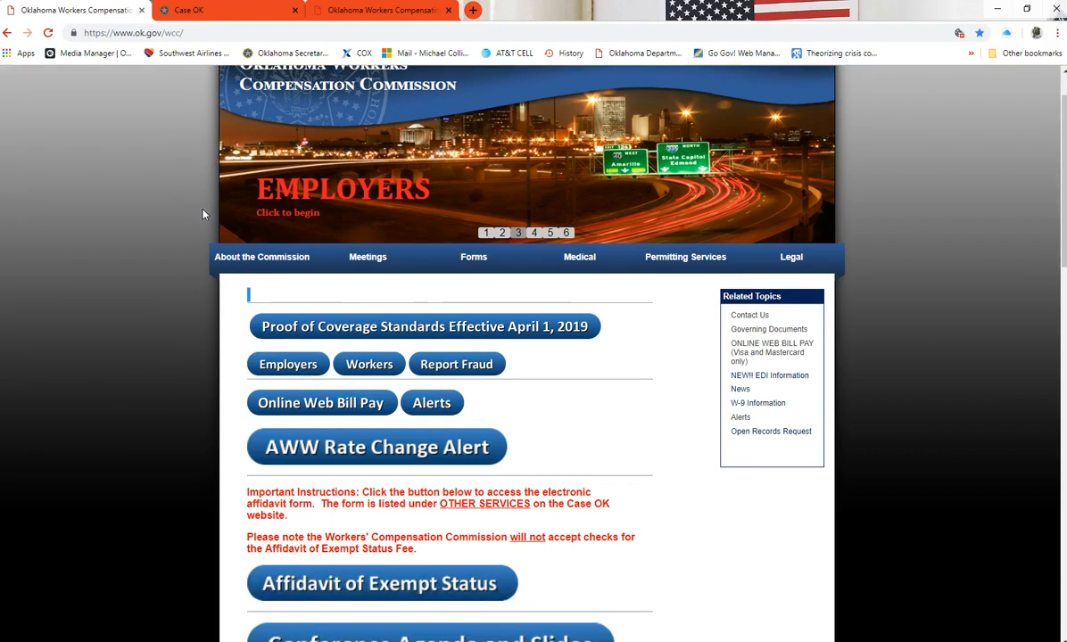
{"action": "scroll", "coordinate": [203, 214], "scroll_direction": "down", "scroll_amount": 1}
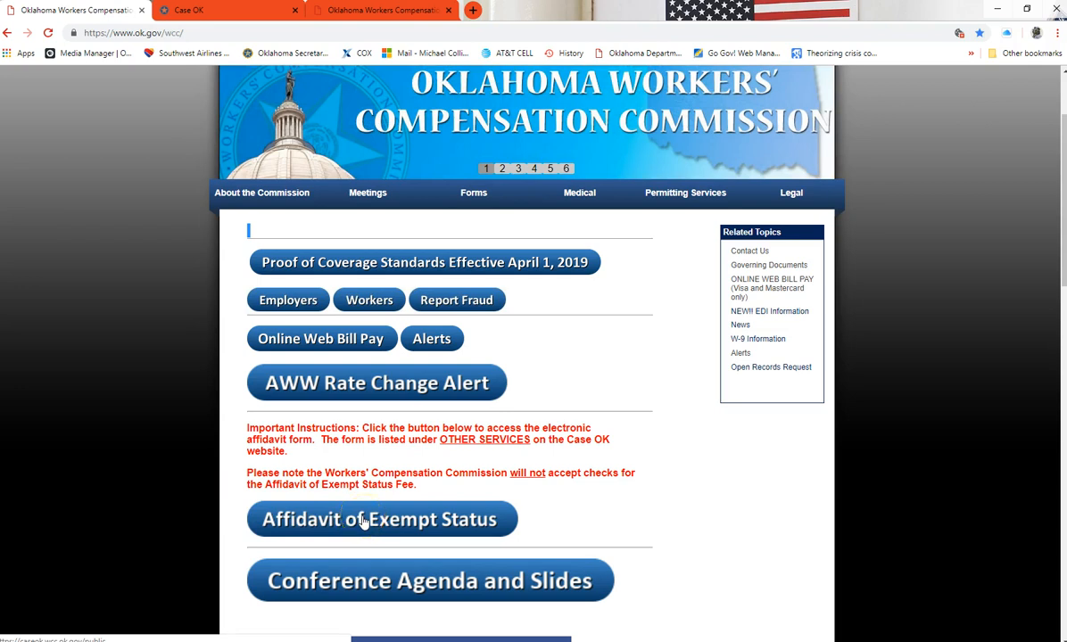
Start a new Affidavit of Exempt Status from Case OK's Other Services menu to reach the fact sheet
{"action": "left_click", "coordinate": [439, 529]}
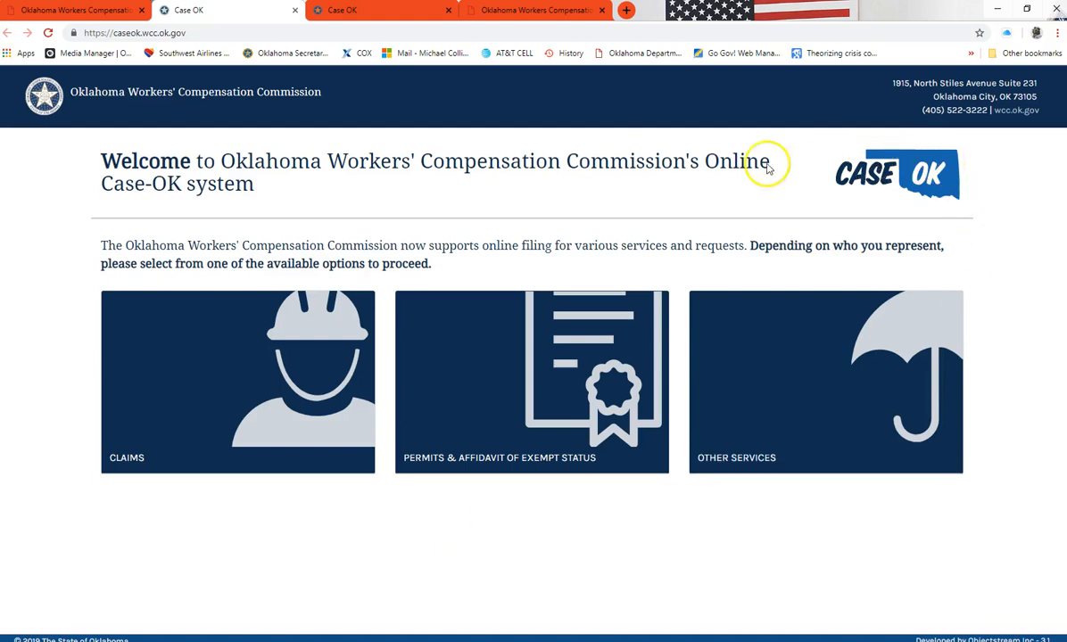
{"action": "left_click", "coordinate": [356, 14]}
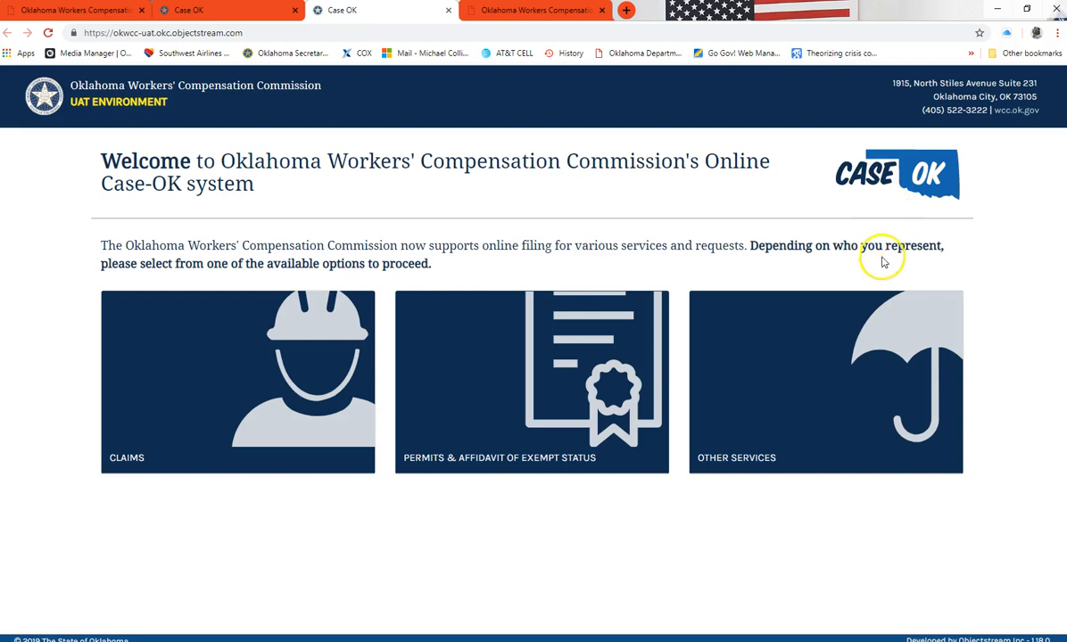
{"action": "mouse_move", "coordinate": [769, 322]}
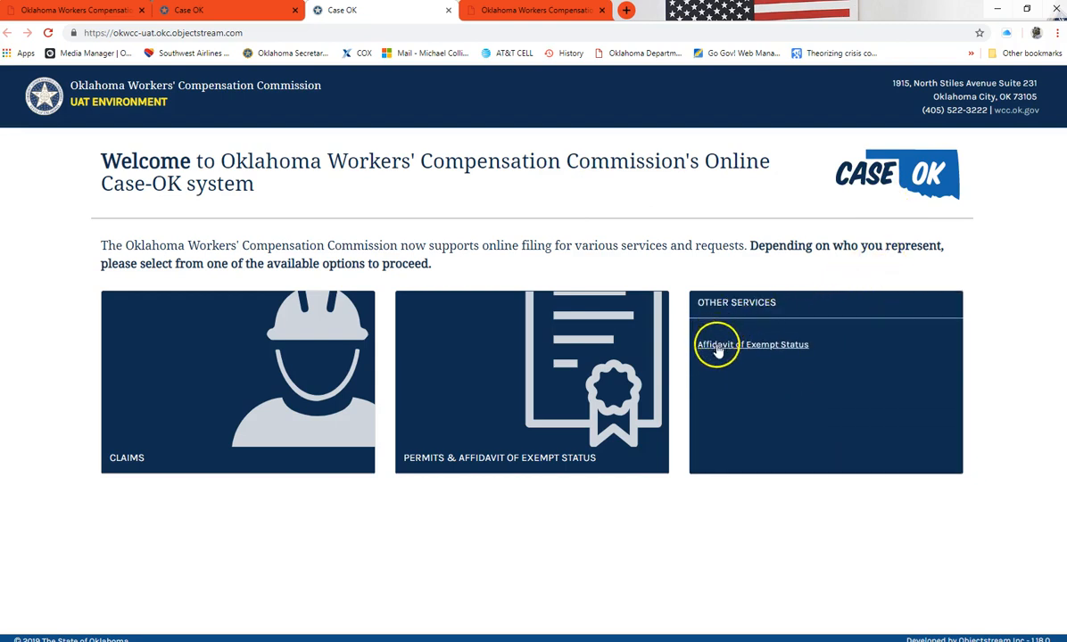
{"action": "left_click", "coordinate": [788, 348]}
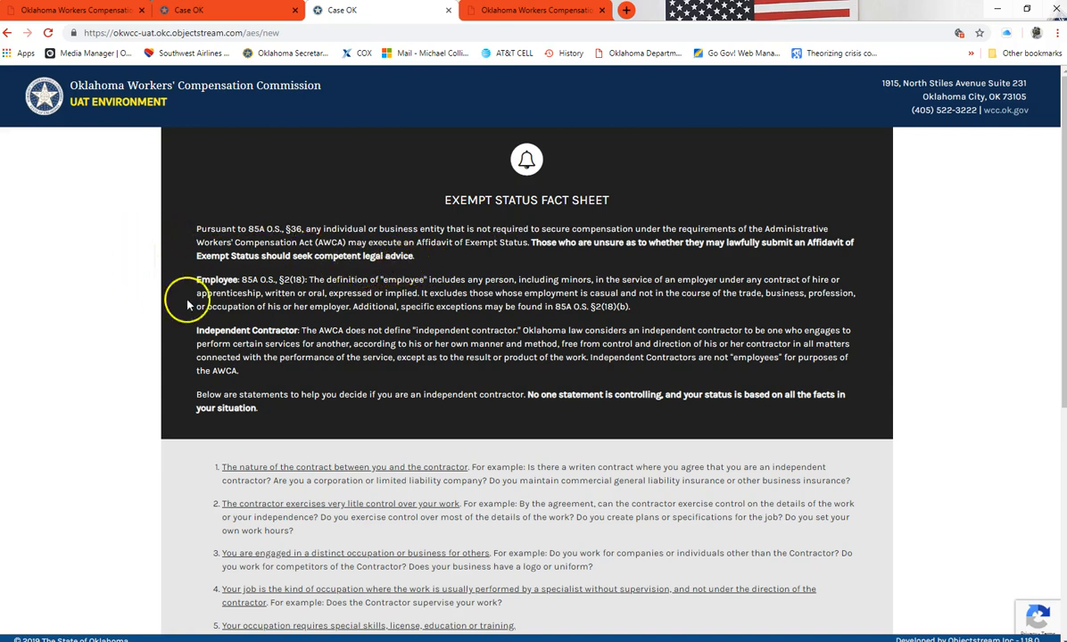
Scroll to the end of the fact sheet and tick 'I have read and understand the foregoing statements'
{"action": "scroll", "coordinate": [239, 307], "scroll_direction": "down", "scroll_amount": 1}
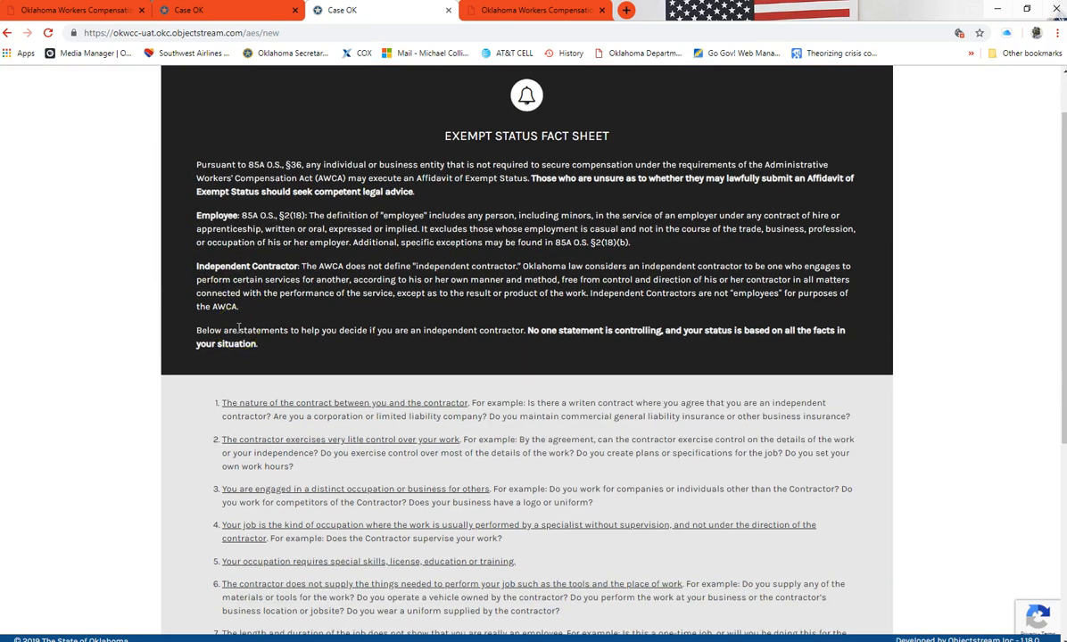
{"action": "scroll", "coordinate": [239, 328], "scroll_direction": "down", "scroll_amount": 1}
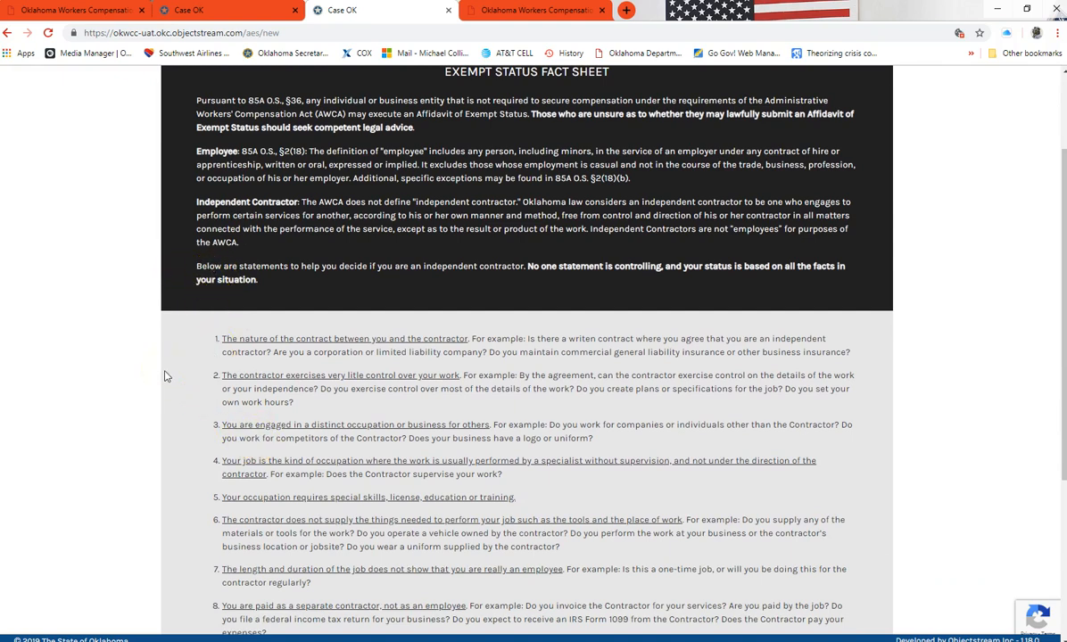
{"action": "scroll", "coordinate": [191, 367], "scroll_direction": "down", "scroll_amount": 1}
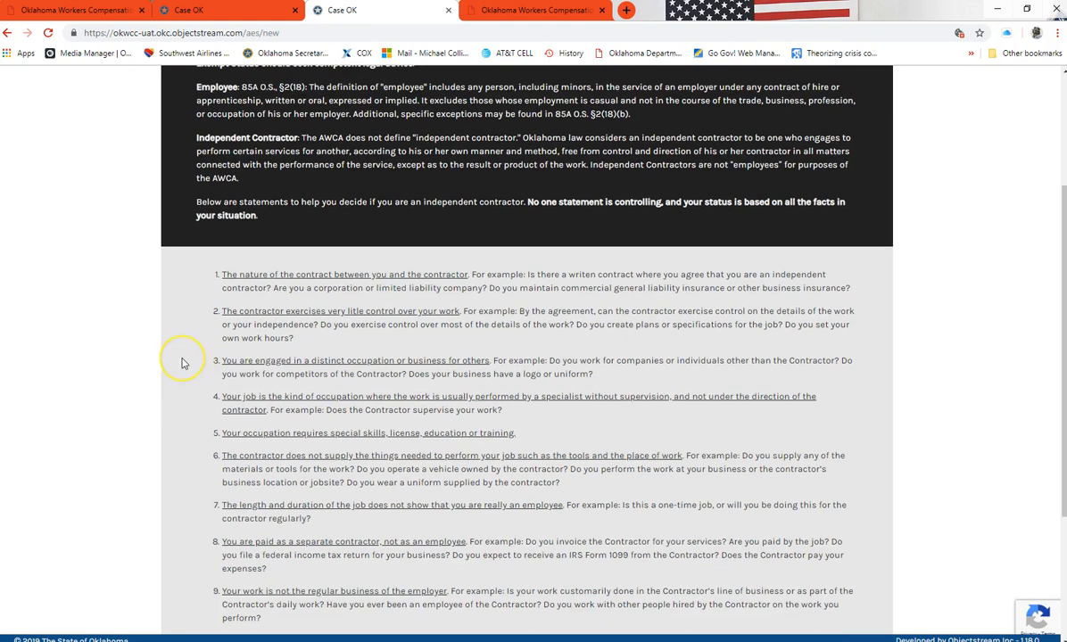
{"action": "scroll", "coordinate": [182, 363], "scroll_direction": "down", "scroll_amount": 1}
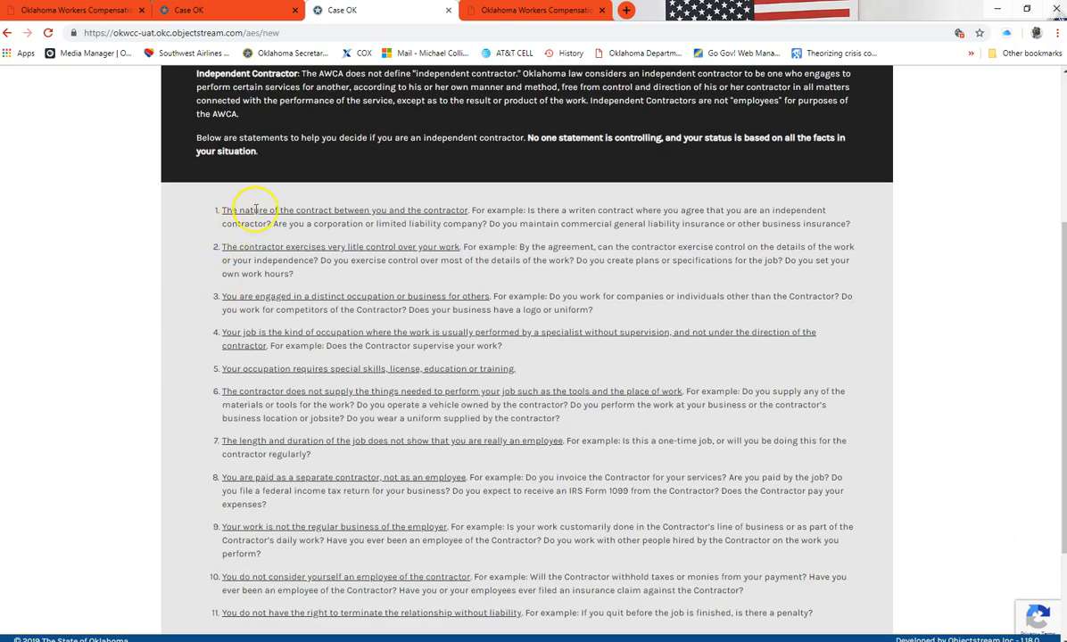
{"action": "scroll", "coordinate": [482, 232], "scroll_direction": "down", "scroll_amount": 1}
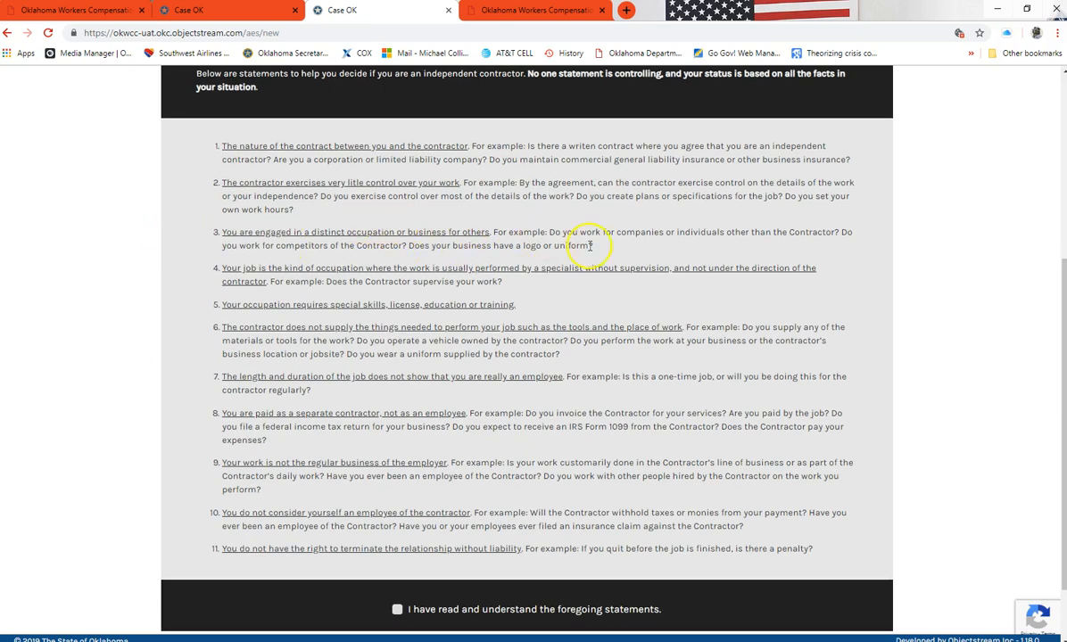
{"action": "scroll", "coordinate": [590, 245], "scroll_direction": "down", "scroll_amount": 1}
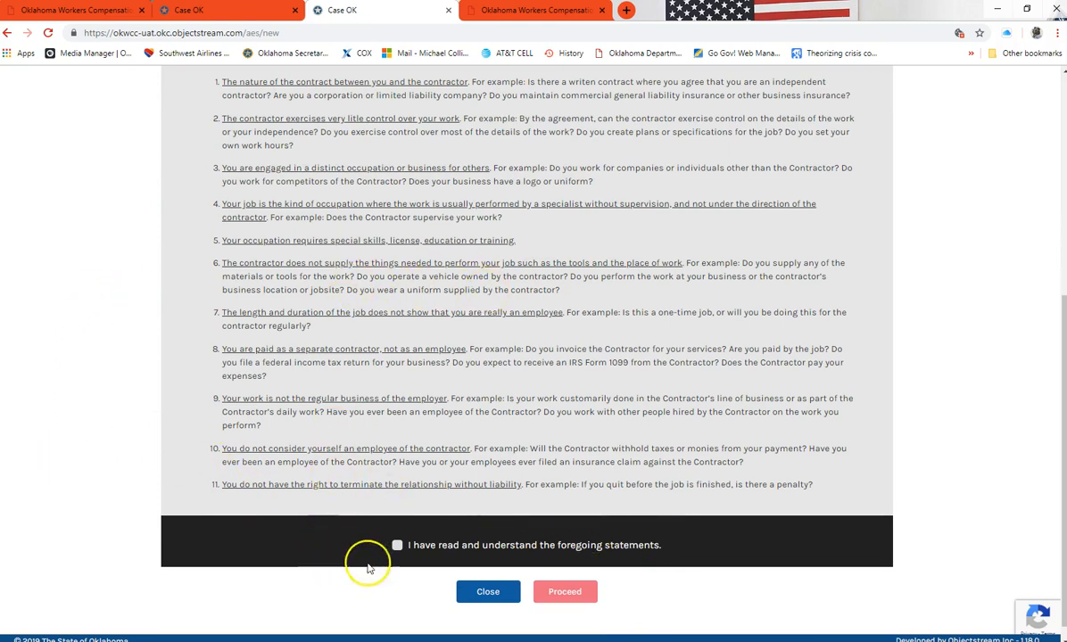
{"action": "left_click", "coordinate": [397, 546]}
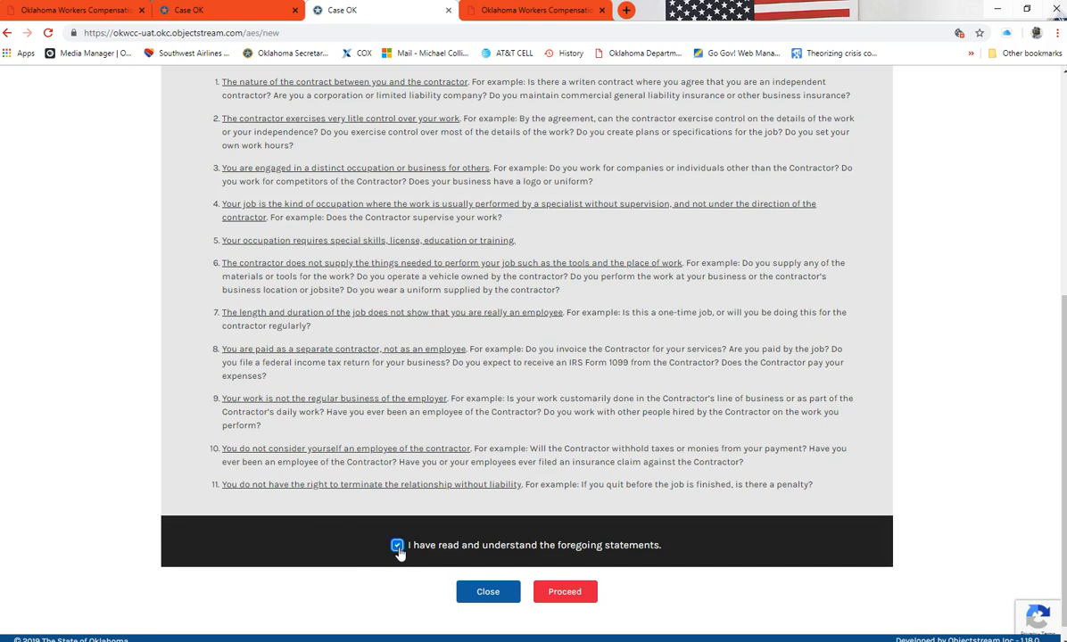
Proceed and pass the fire-hydrant reCAPTCHA over two rounds of image selection
{"action": "left_click", "coordinate": [565, 593]}
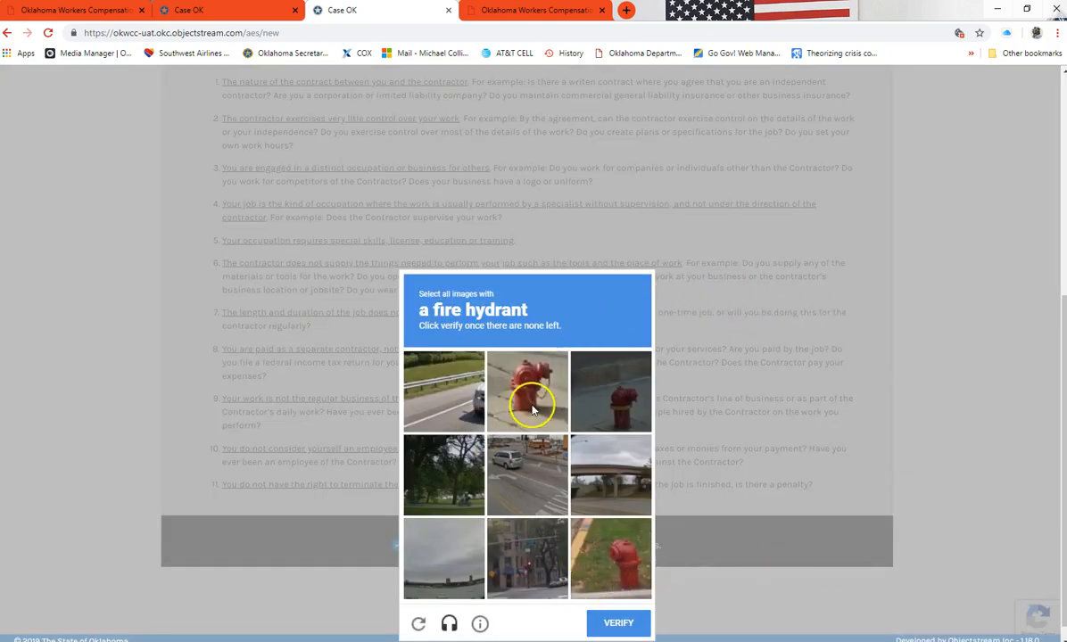
{"action": "left_click", "coordinate": [531, 408]}
{"action": "left_click", "coordinate": [612, 388]}
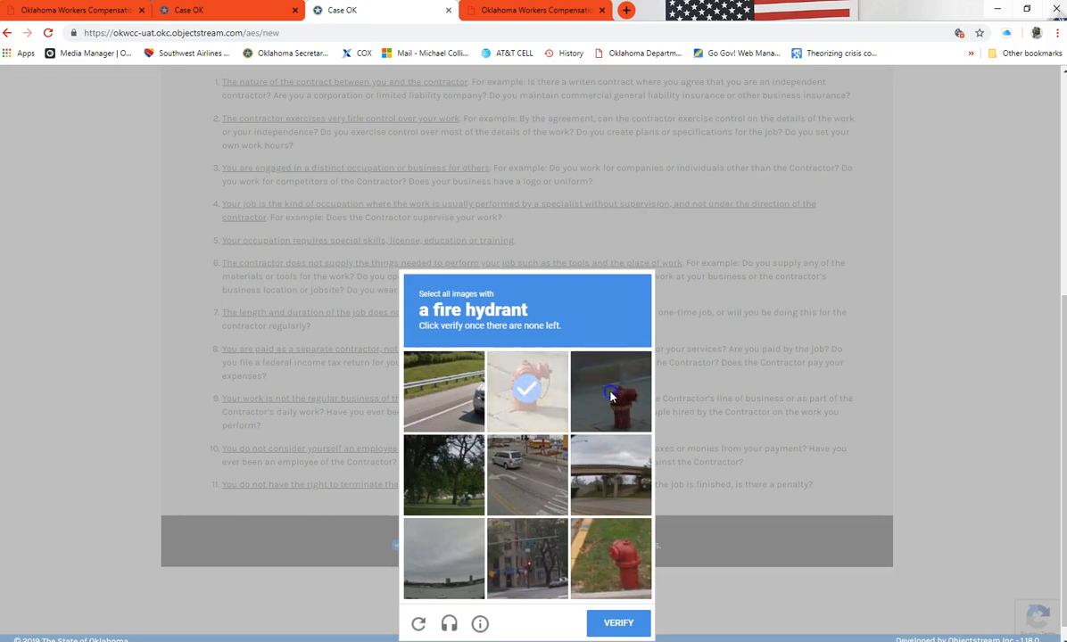
{"action": "left_click", "coordinate": [598, 559]}
{"action": "left_click", "coordinate": [615, 623]}
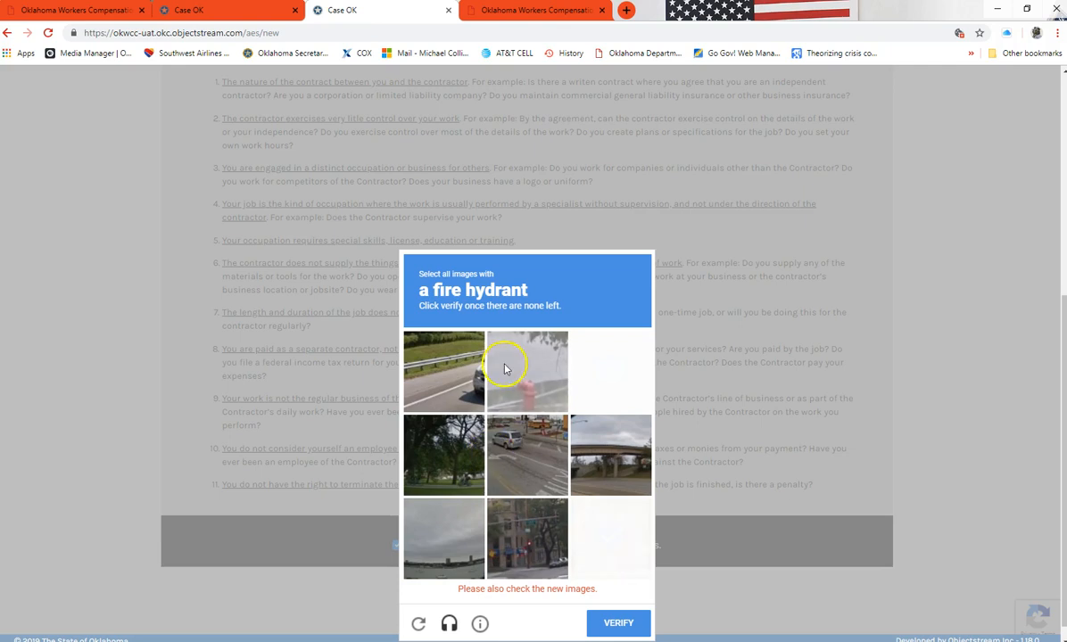
{"action": "left_click", "coordinate": [545, 363]}
{"action": "left_click", "coordinate": [612, 390]}
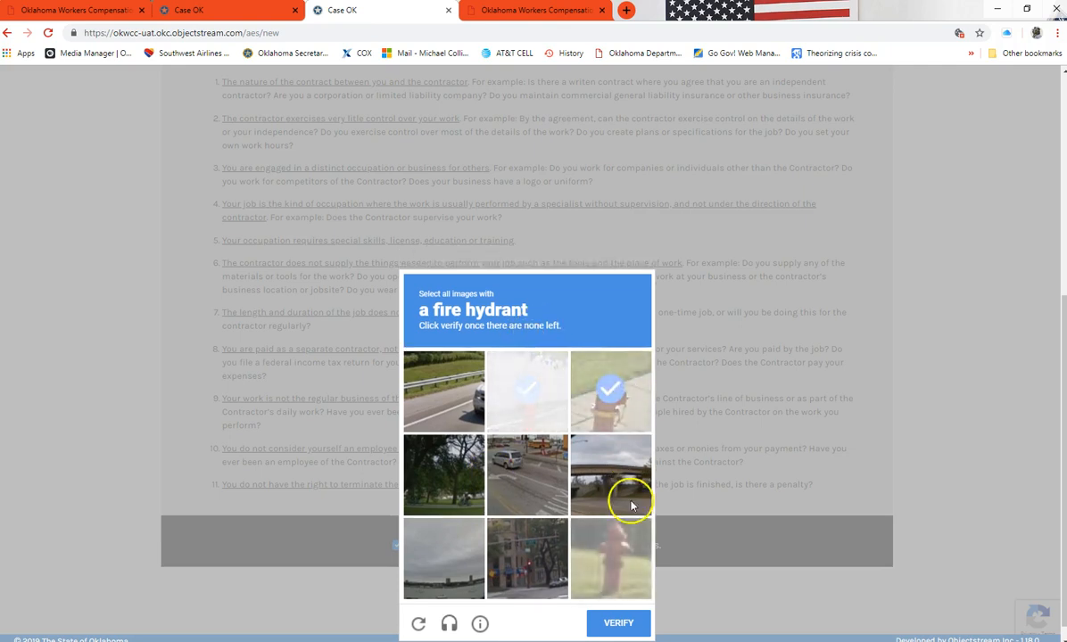
{"action": "left_click", "coordinate": [614, 557]}
{"action": "left_click", "coordinate": [618, 623]}
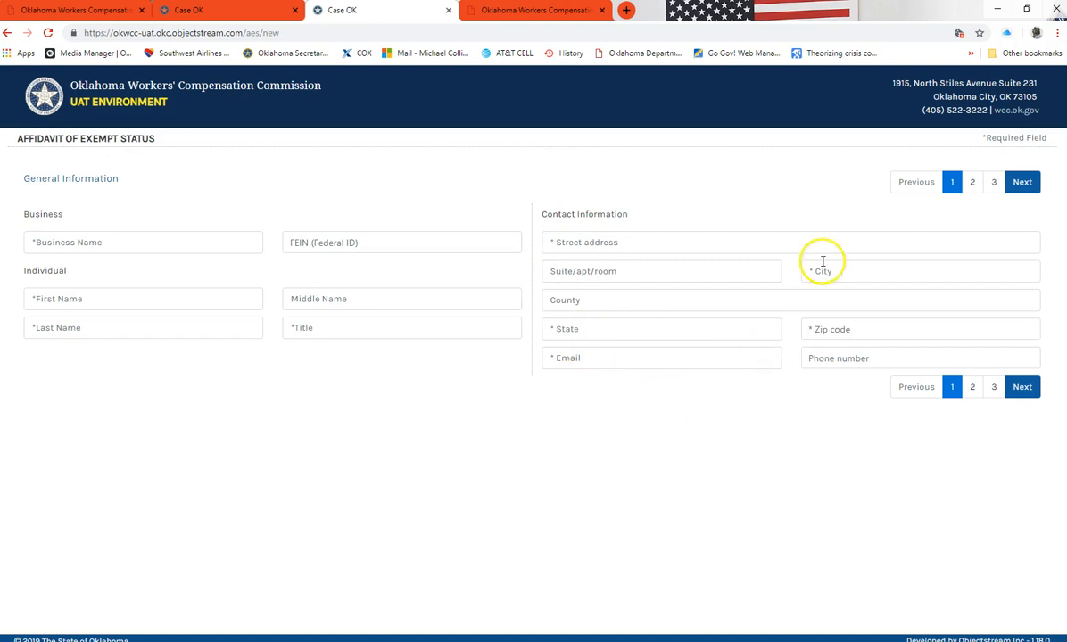
Fill in the test business name, first and last names, middle name 'T' and title MR
{"action": "left_click", "coordinate": [70, 244]}
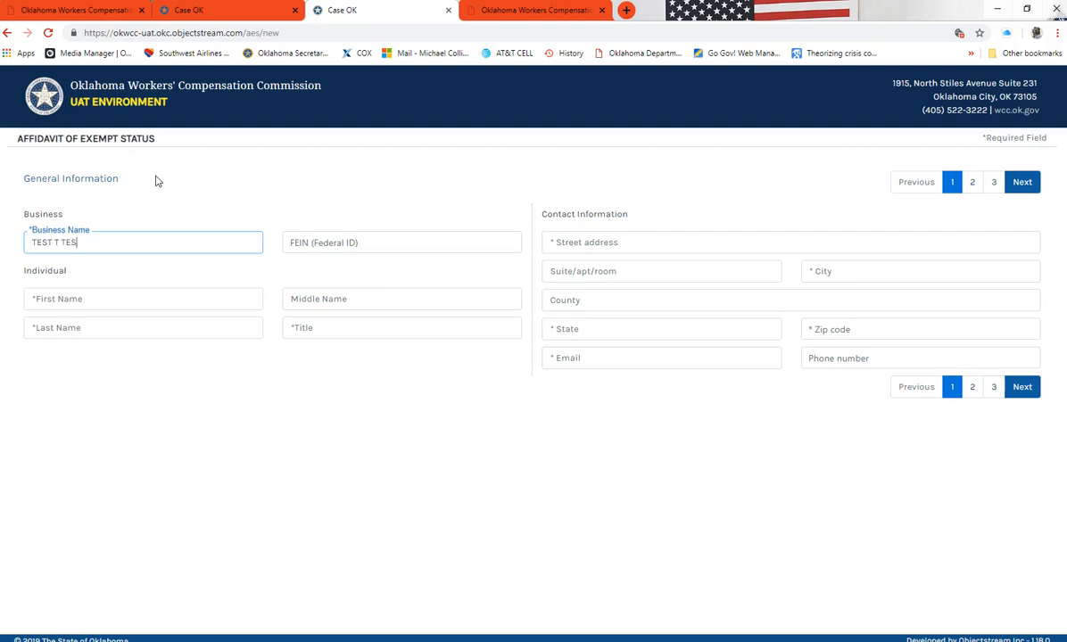
{"action": "left_click", "coordinate": [87, 298]}
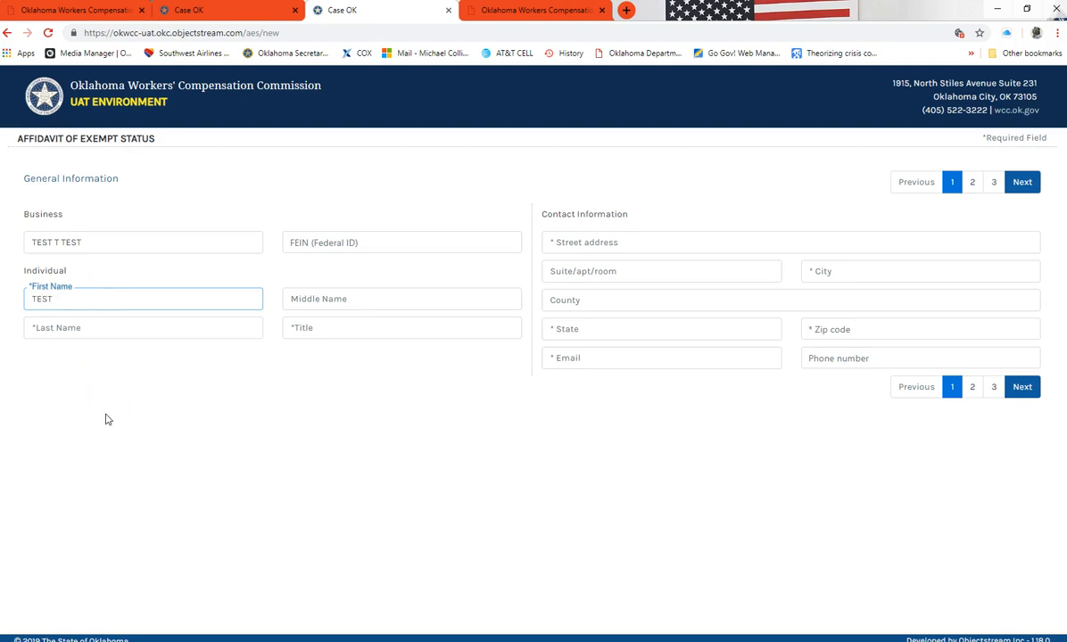
{"action": "left_click", "coordinate": [98, 328]}
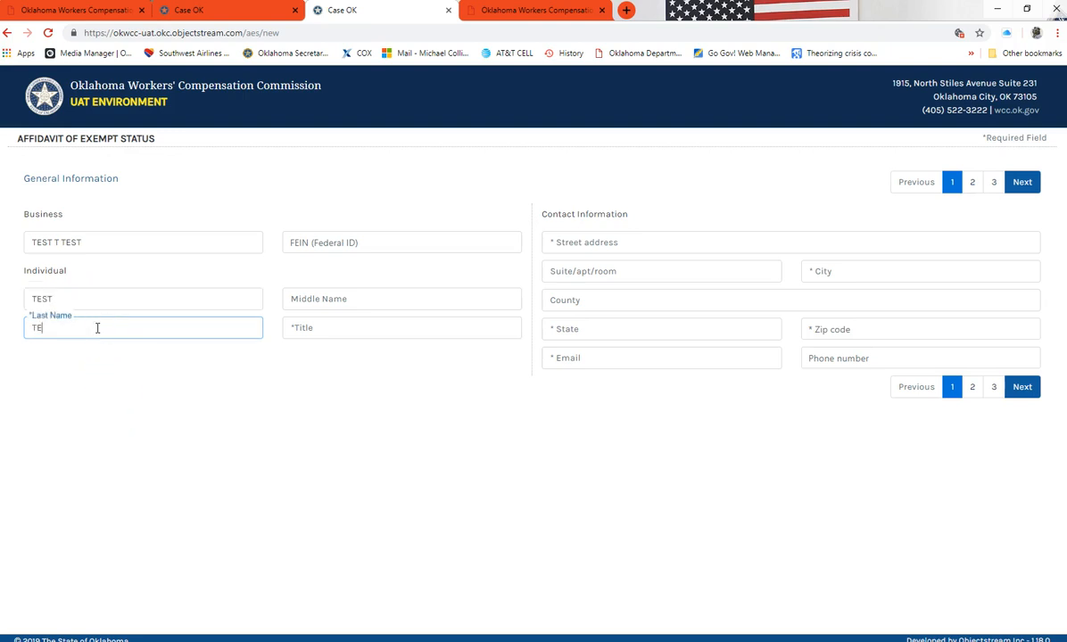
{"action": "left_click", "coordinate": [346, 302]}
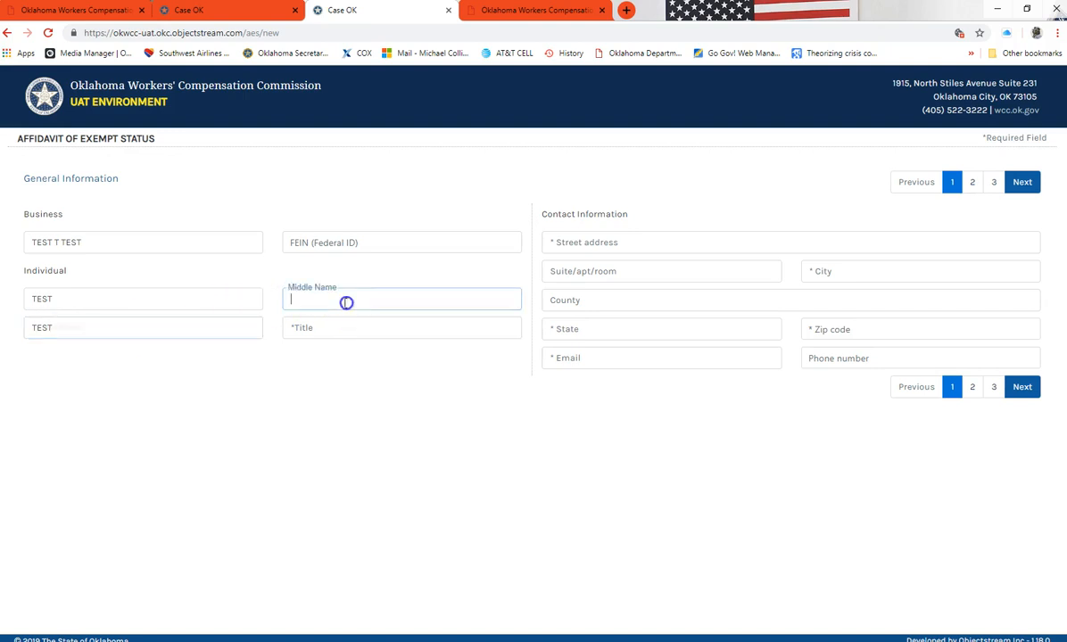
{"action": "type", "text": "T"}
{"action": "left_click", "coordinate": [303, 329]}
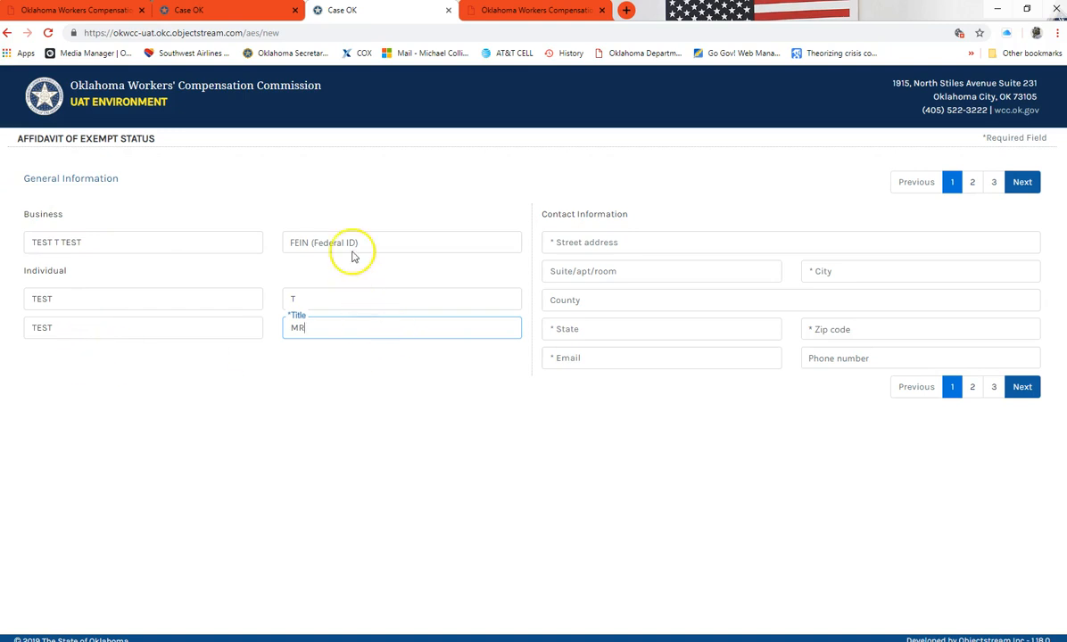
Leave the FEIN field blank after returning to it
{"action": "left_click", "coordinate": [294, 237]}
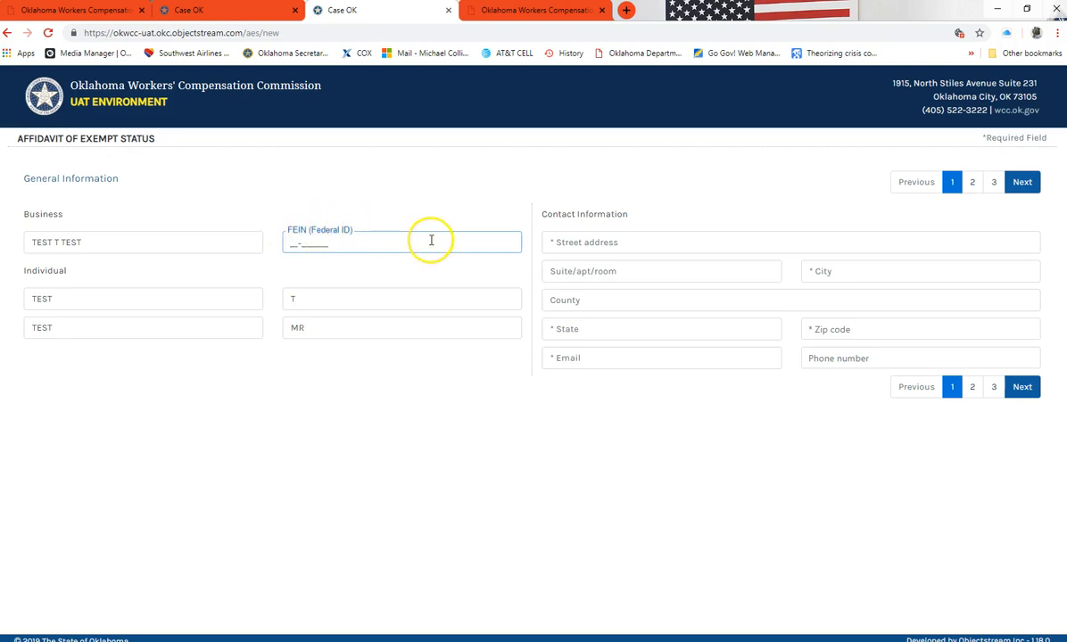
{"action": "left_click", "coordinate": [409, 222]}
{"action": "left_click", "coordinate": [349, 242]}
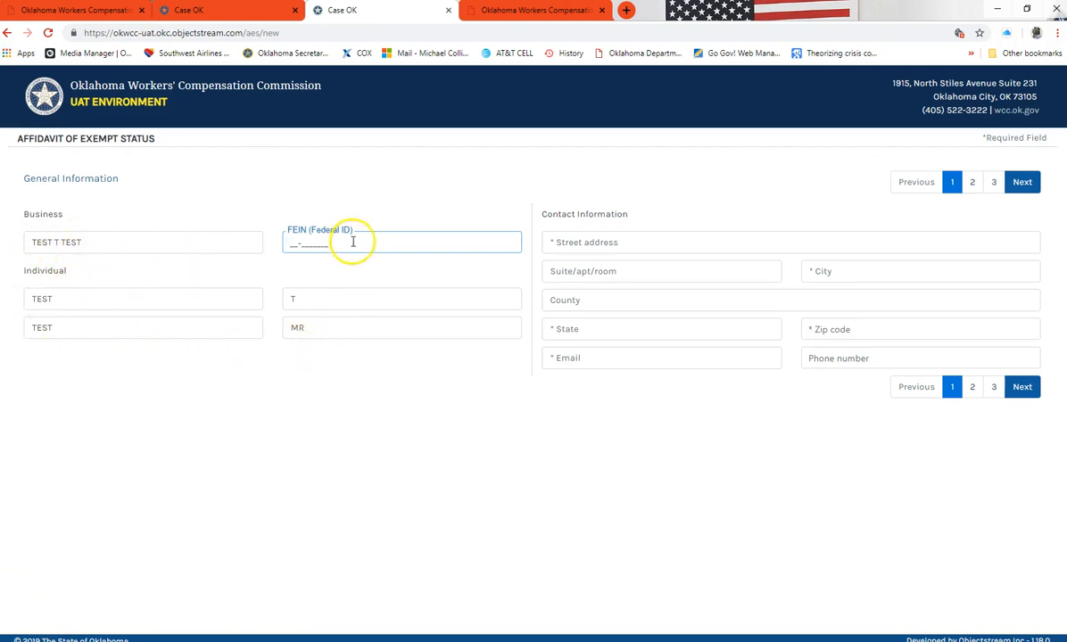
{"action": "left_click", "coordinate": [453, 215]}
{"action": "left_click", "coordinate": [293, 239]}
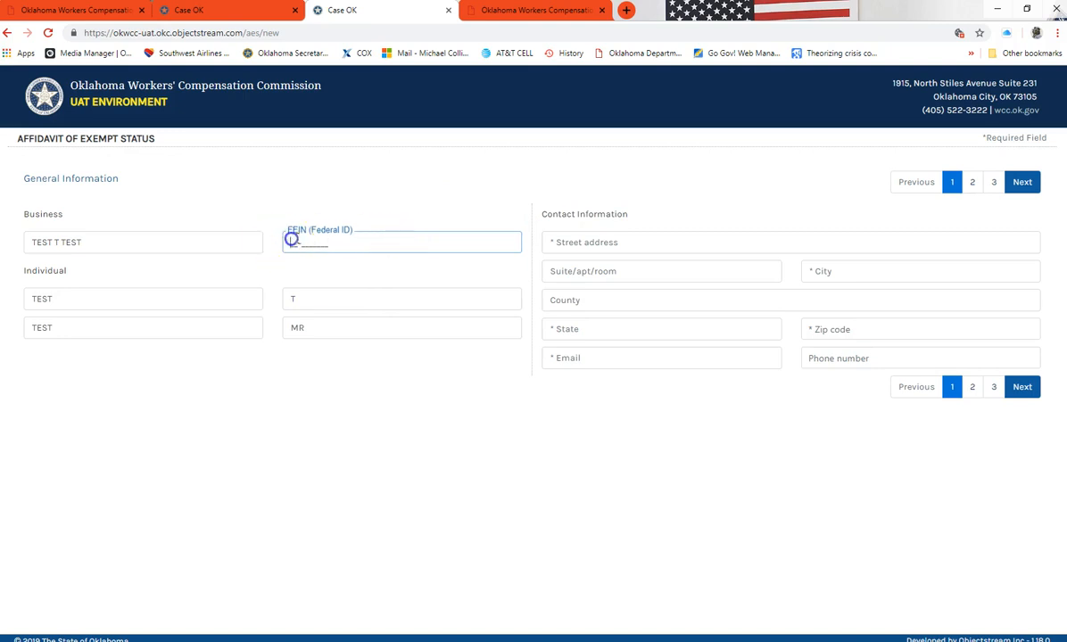
{"action": "left_click", "coordinate": [400, 214]}
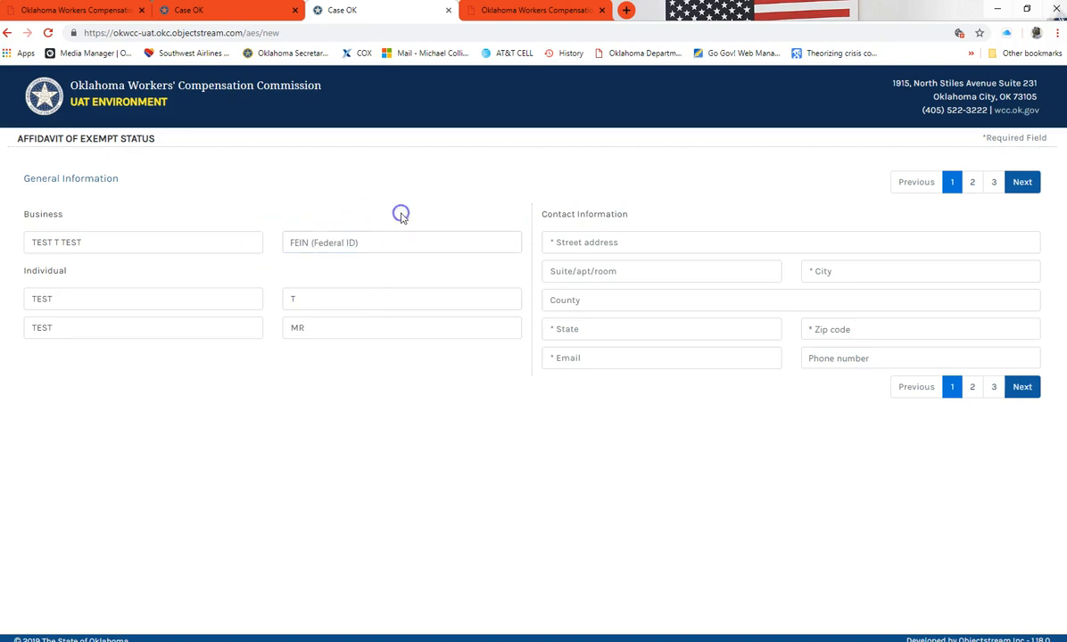
{"action": "left_click", "coordinate": [612, 245]}
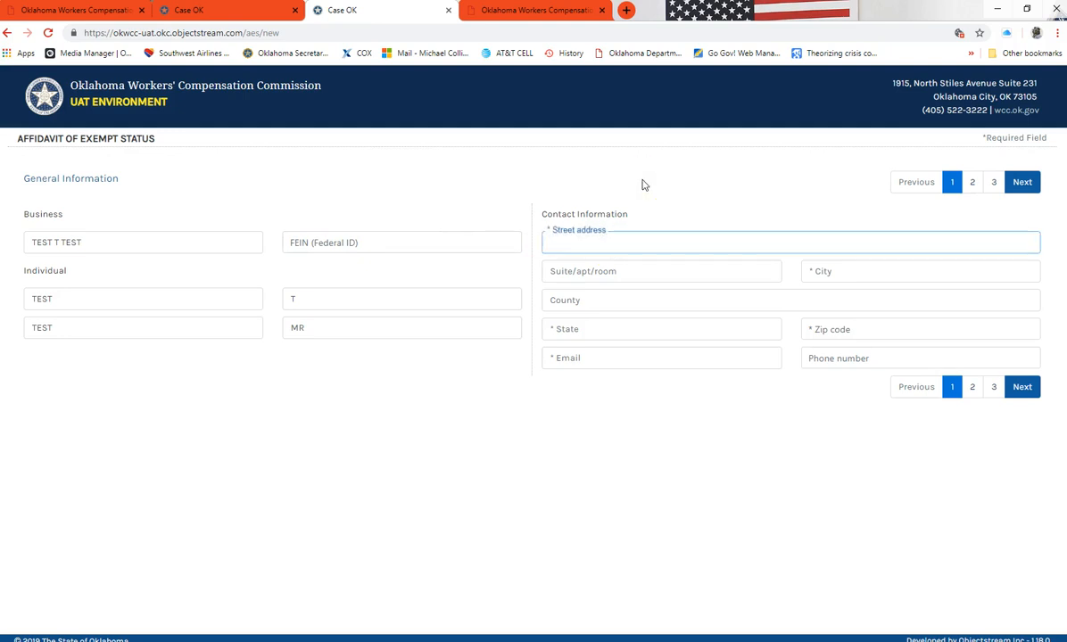
{"action": "type", "text": "1915"}
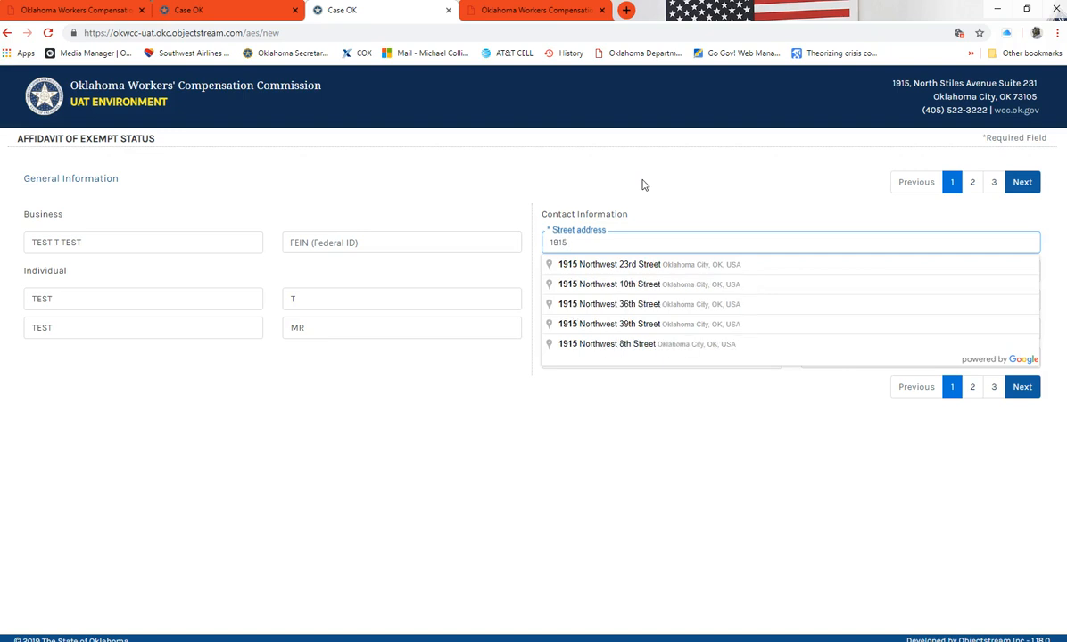
{"action": "type", "text": " N. Stiles"}
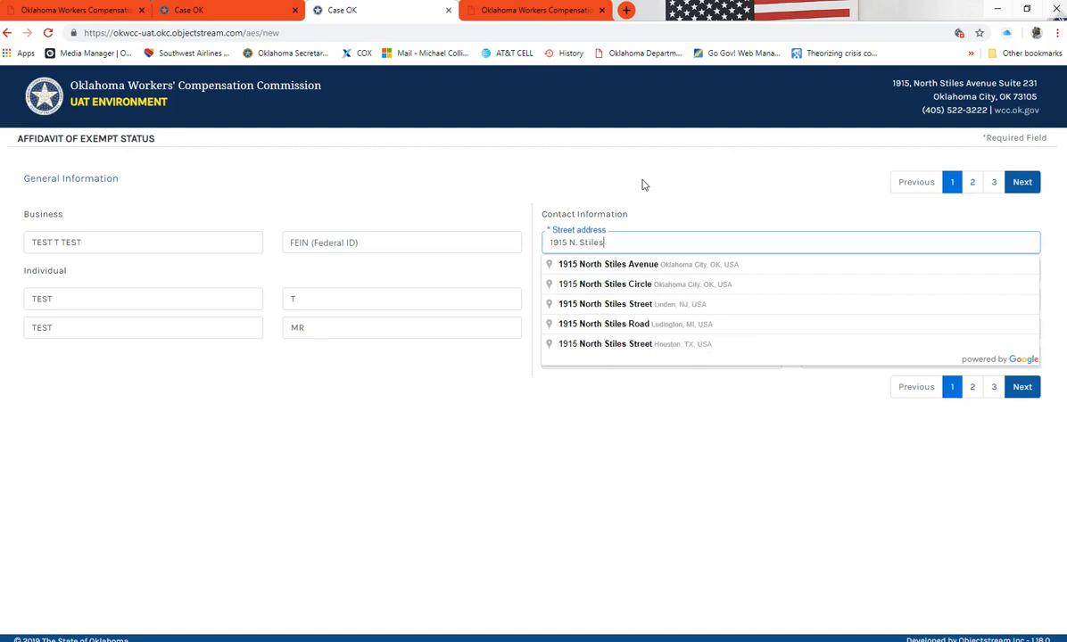
{"action": "left_click", "coordinate": [645, 270]}
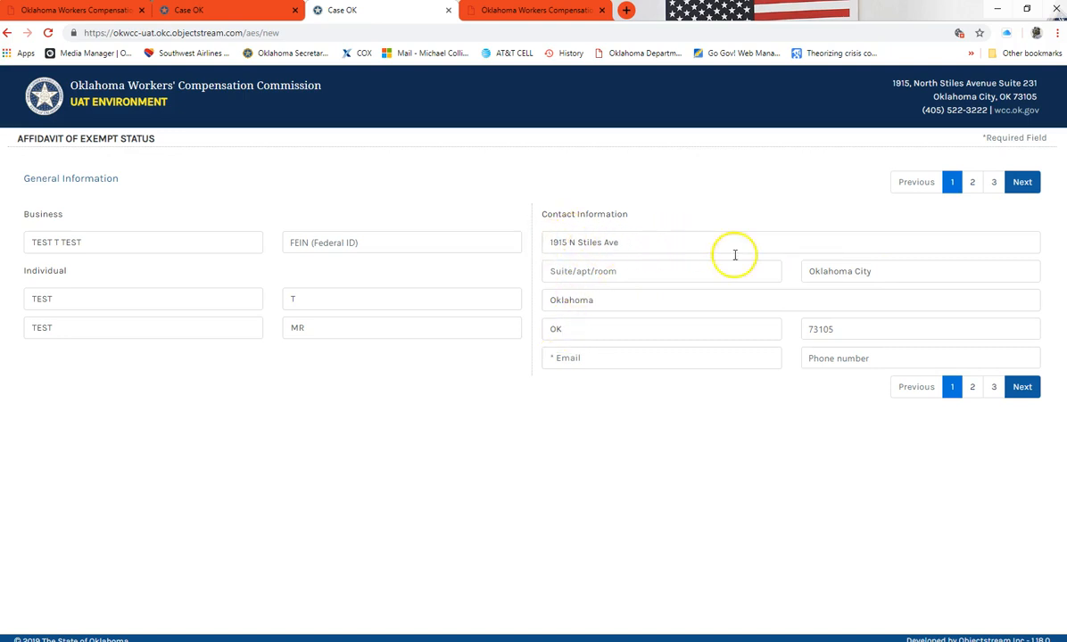
{"action": "left_click", "coordinate": [889, 277]}
{"action": "left_click", "coordinate": [626, 300]}
{"action": "left_click", "coordinate": [589, 329]}
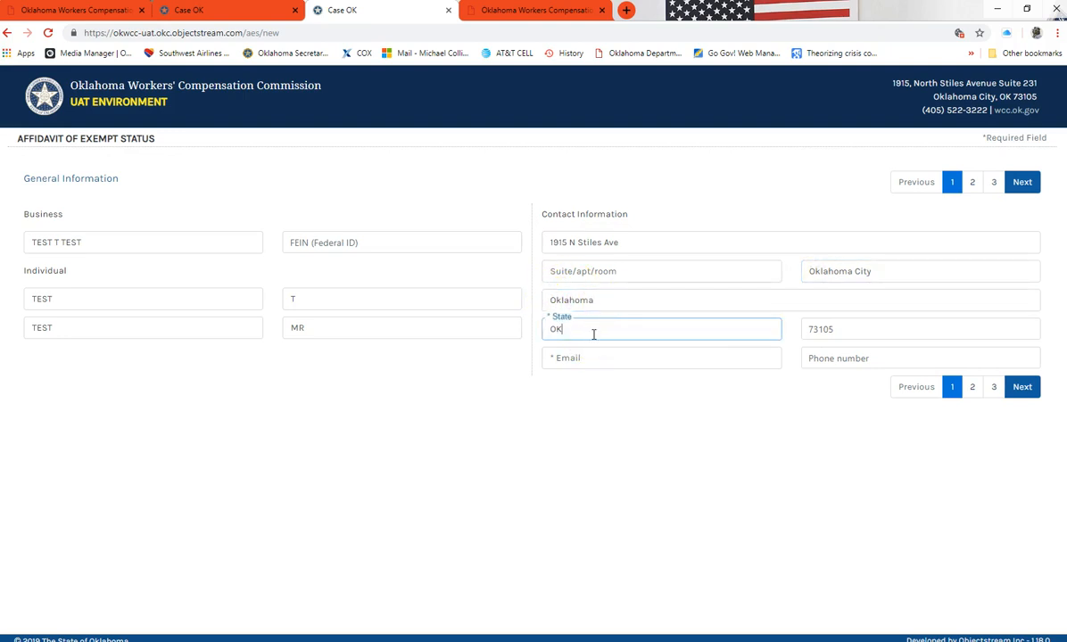
{"action": "left_click", "coordinate": [929, 328]}
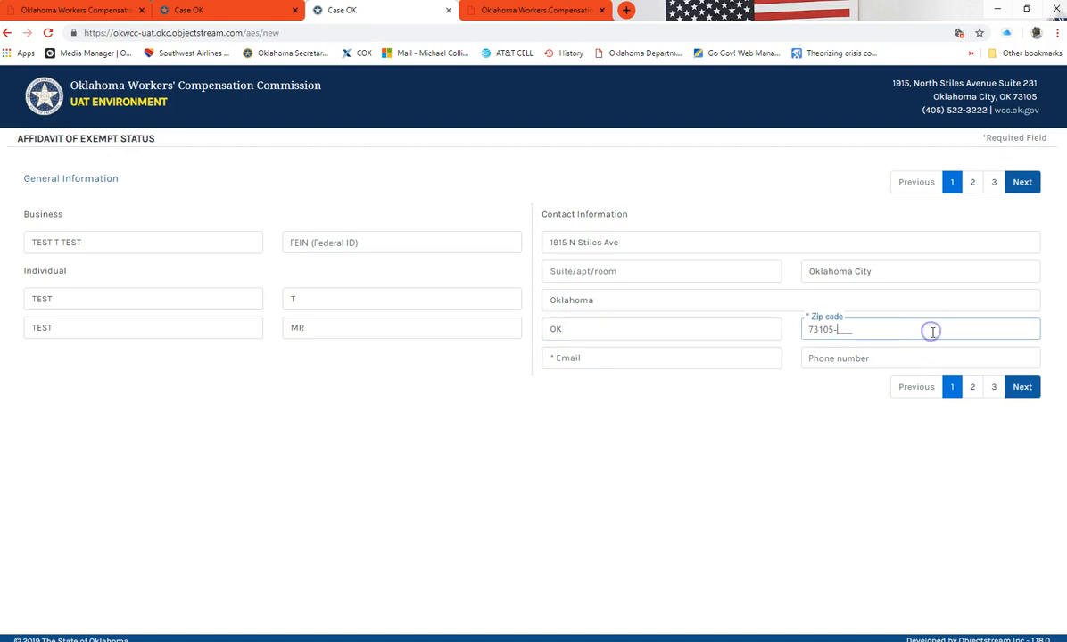
{"action": "left_click", "coordinate": [564, 356]}
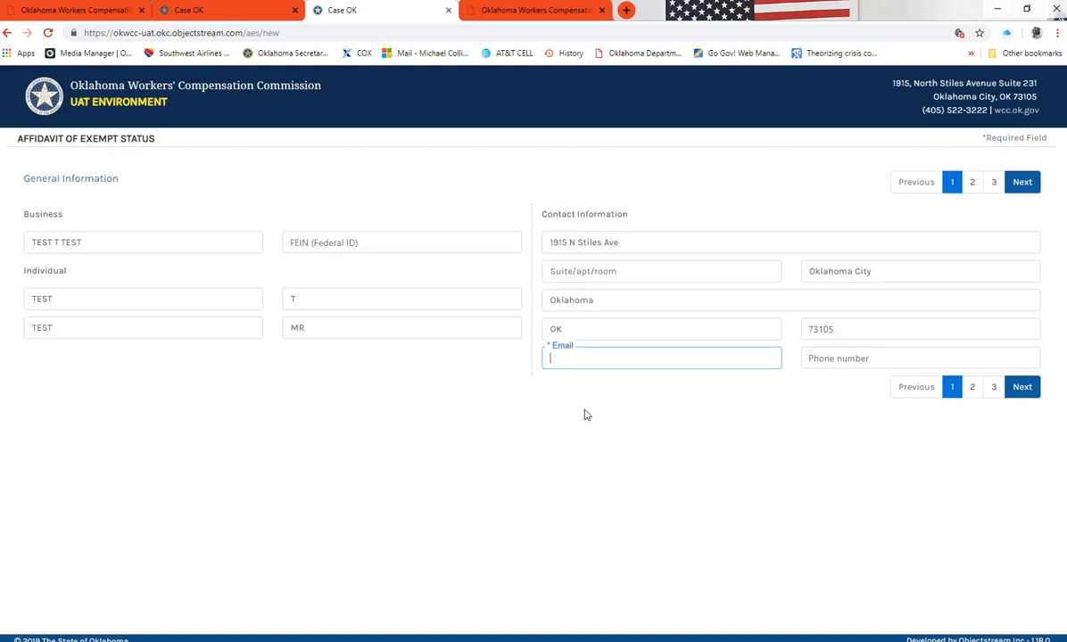
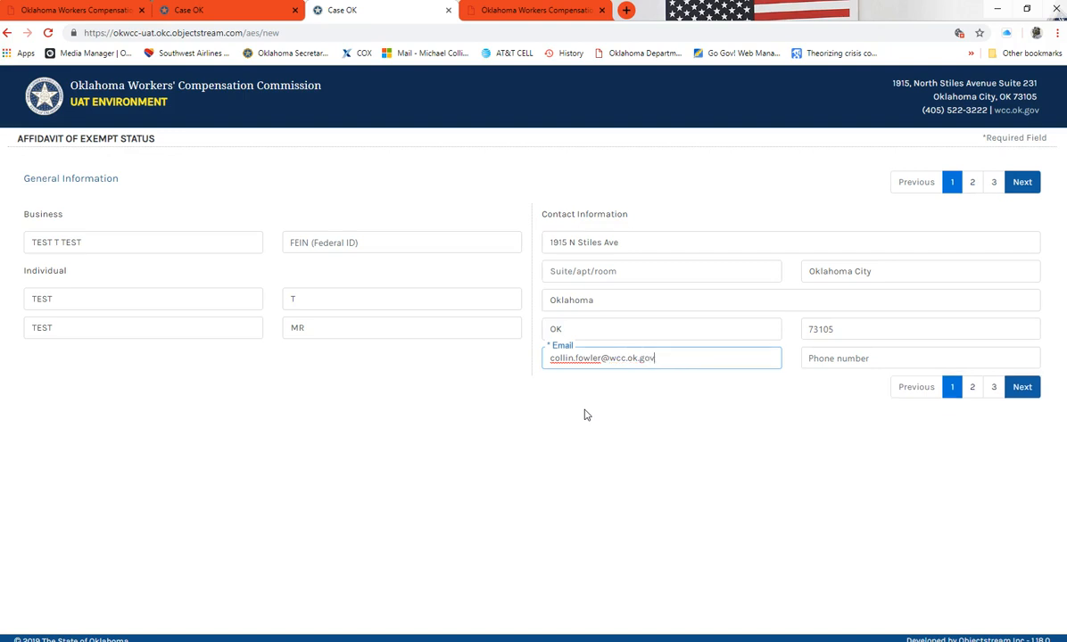
Enter the contact's ok.gov e-mail and phone number, then move to page 2, the Agreement
{"action": "left_click", "coordinate": [818, 359]}
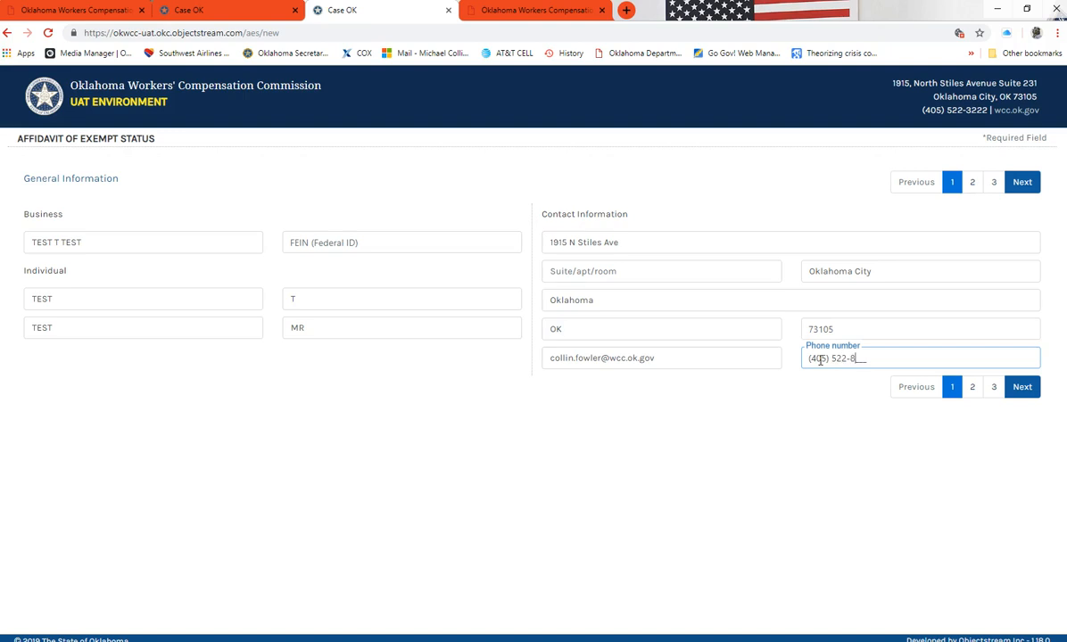
{"action": "left_click", "coordinate": [753, 359]}
{"action": "triple_click", "coordinate": [878, 359]}
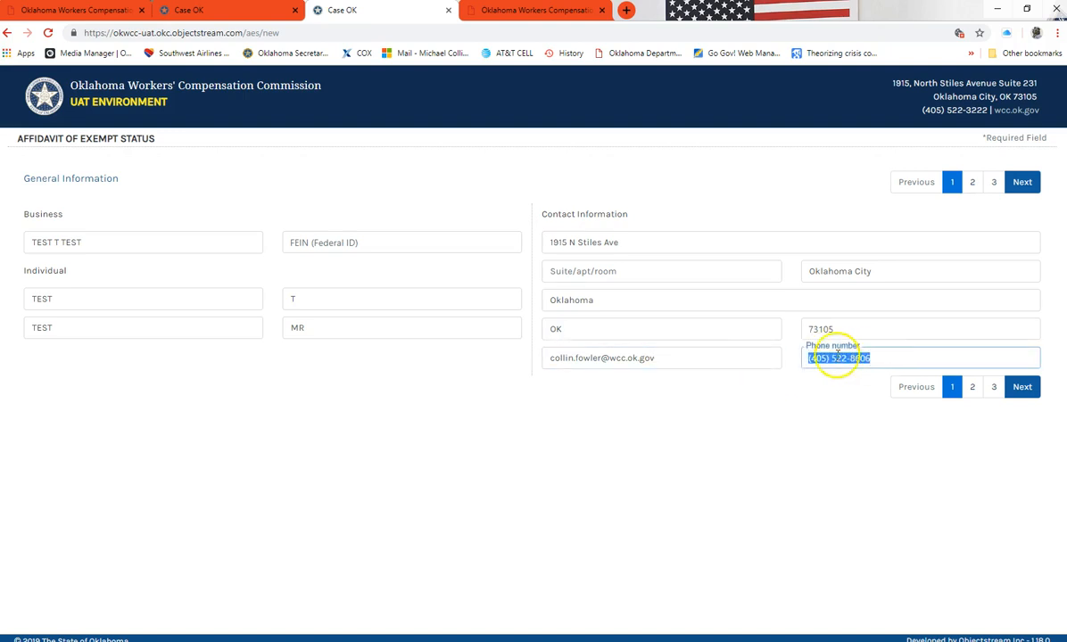
{"action": "left_click", "coordinate": [729, 358]}
{"action": "triple_click", "coordinate": [833, 358]}
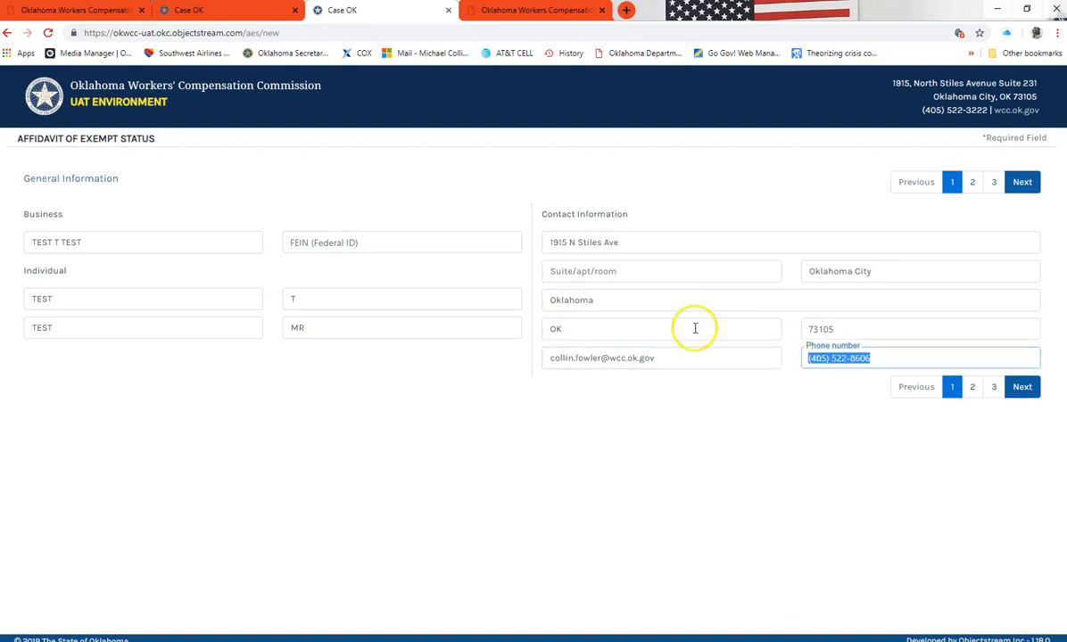
{"action": "left_click_drag", "start_coordinate": [812, 359], "coordinate": [898, 360]}
{"action": "left_click", "coordinate": [847, 380]}
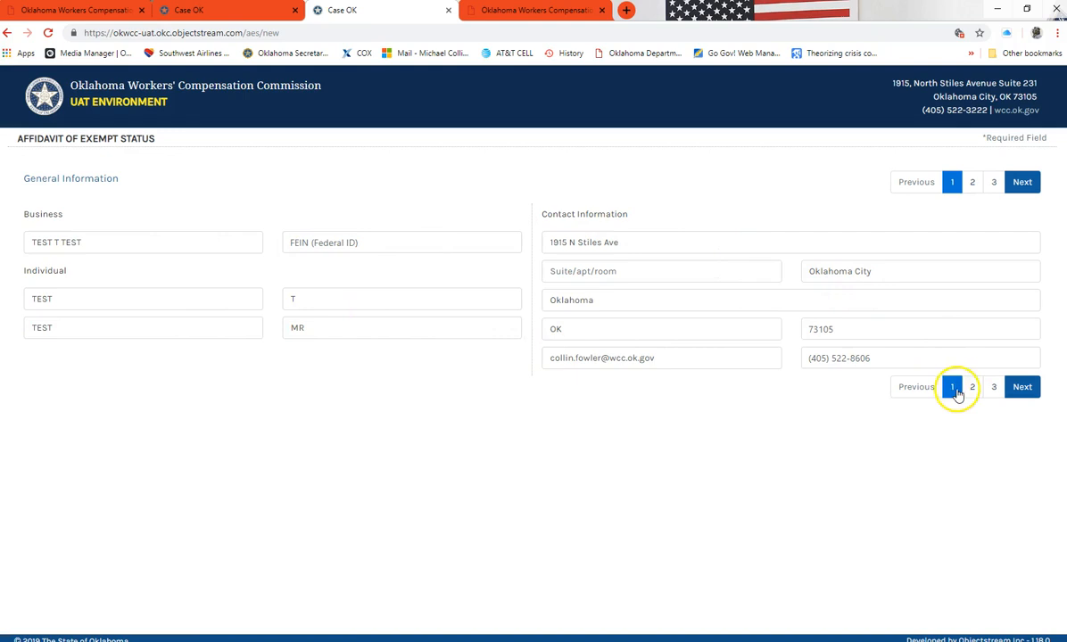
{"action": "left_click", "coordinate": [1026, 387]}
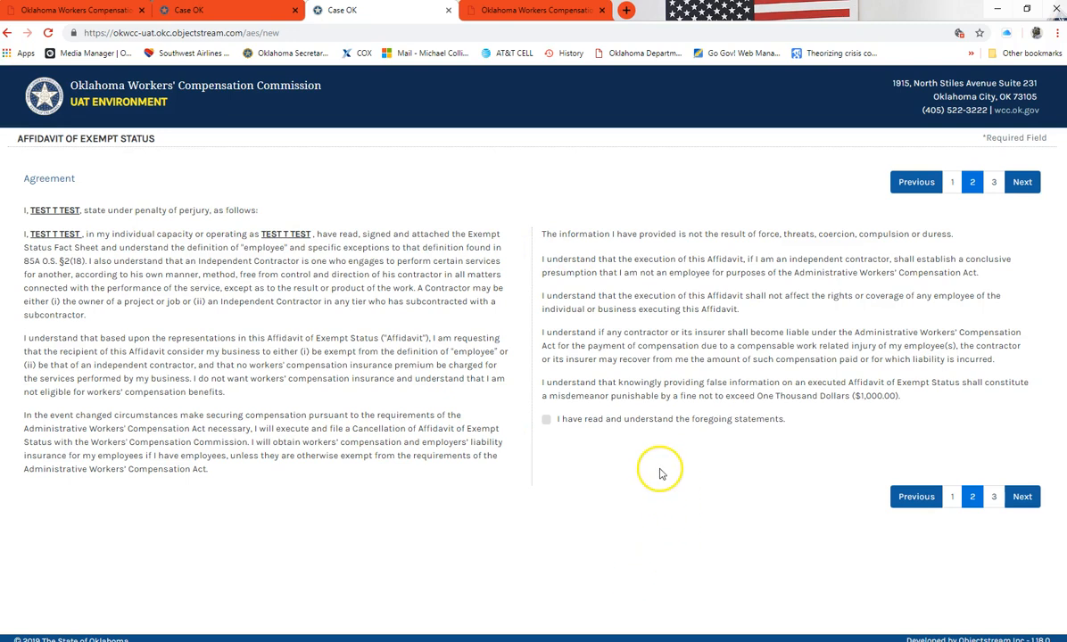
Acknowledge the agreement statements and advance to page 3, Affiant Signature
{"action": "left_click", "coordinate": [546, 420]}
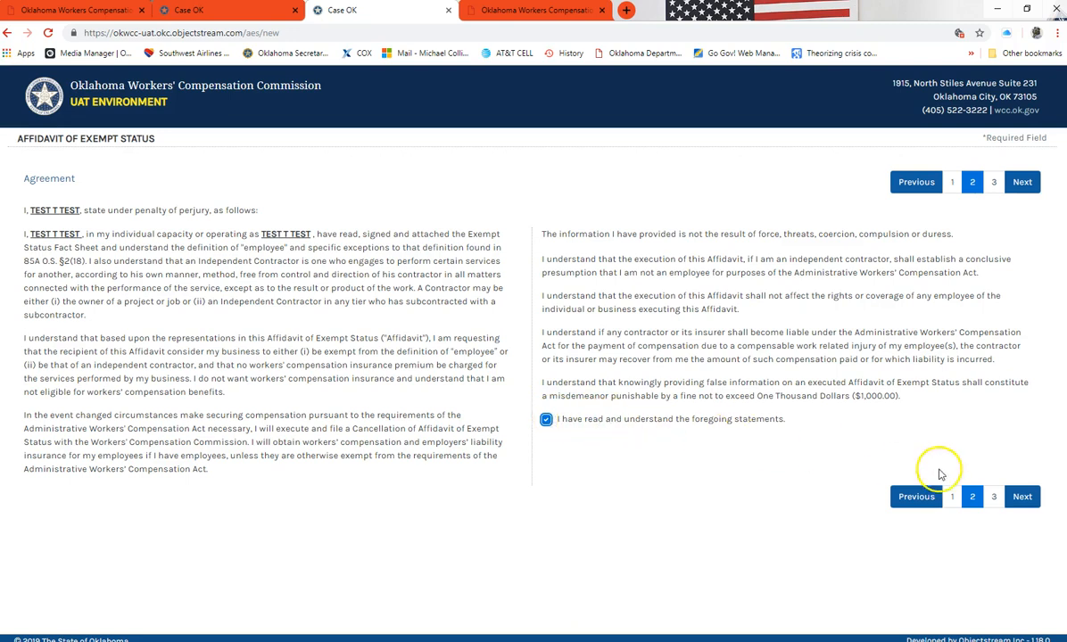
{"action": "left_click", "coordinate": [1022, 498]}
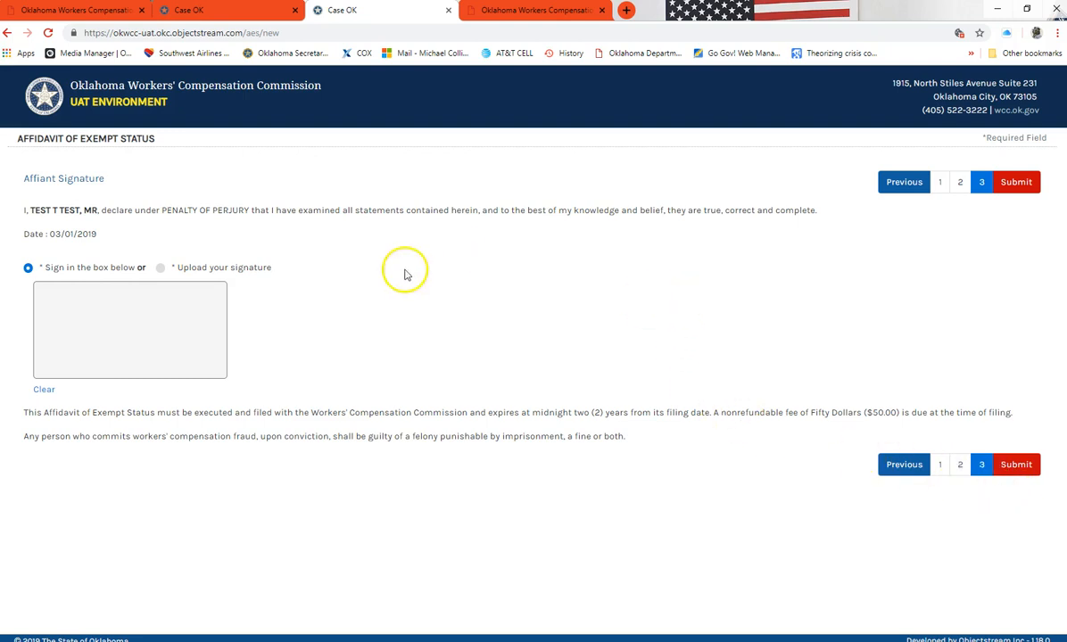
Choose 'Sign in the box below' and draw 'TEST' as the affiant signature
{"action": "left_click", "coordinate": [160, 270]}
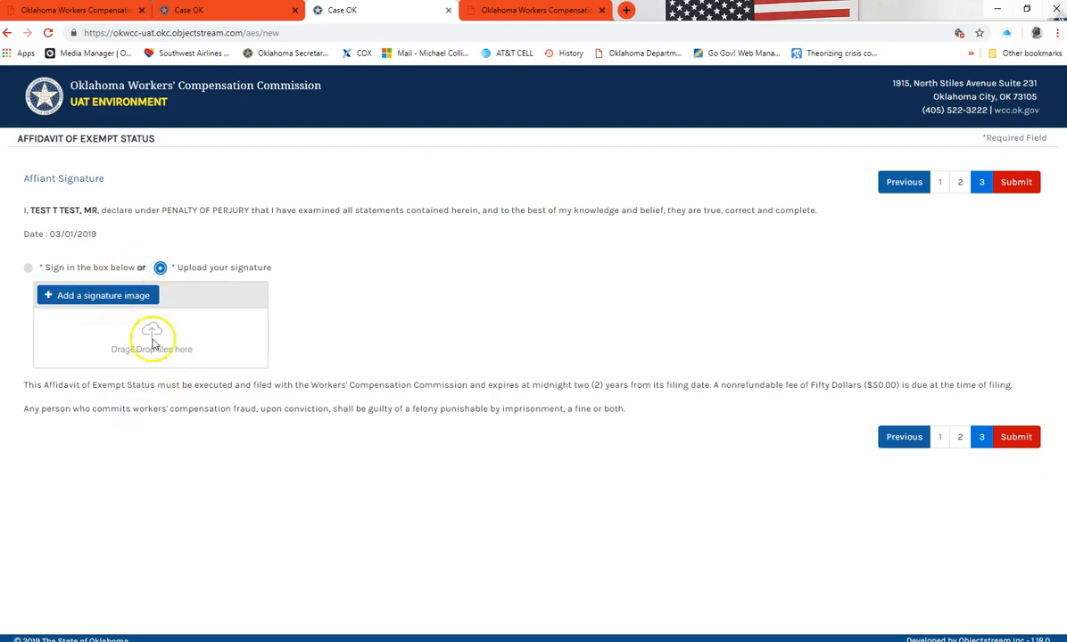
{"action": "left_click", "coordinate": [27, 269]}
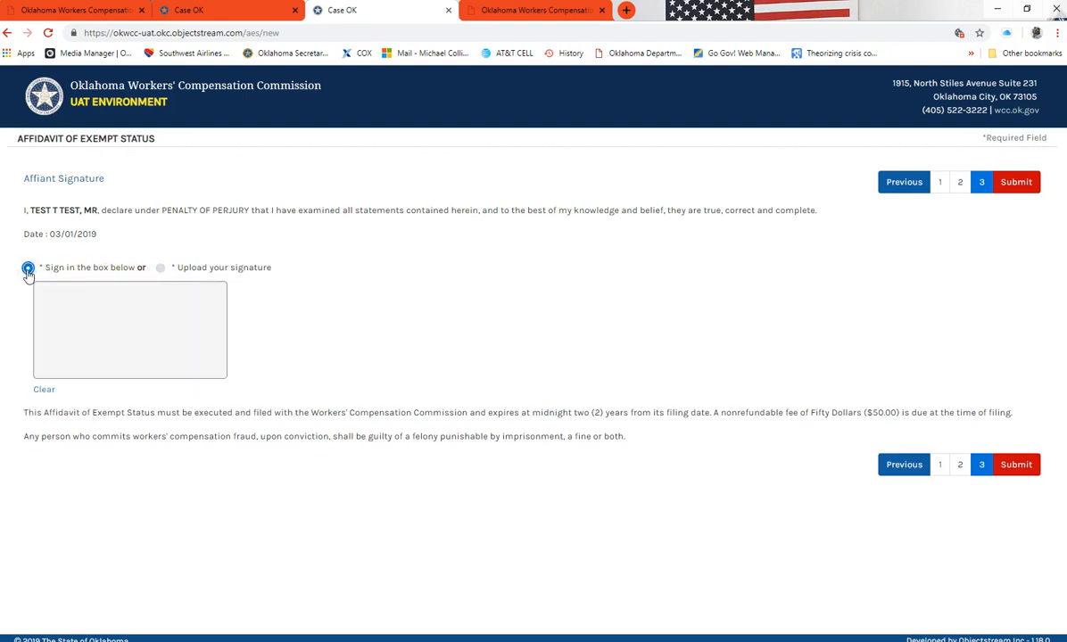
{"action": "mouse_move", "coordinate": [40, 304]}
{"action": "left_mouse_down"}
{"action": "mouse_move", "coordinate": [119, 292]}
{"action": "mouse_move", "coordinate": [79, 314]}
{"action": "mouse_move", "coordinate": [66, 368]}
{"action": "left_mouse_up"}
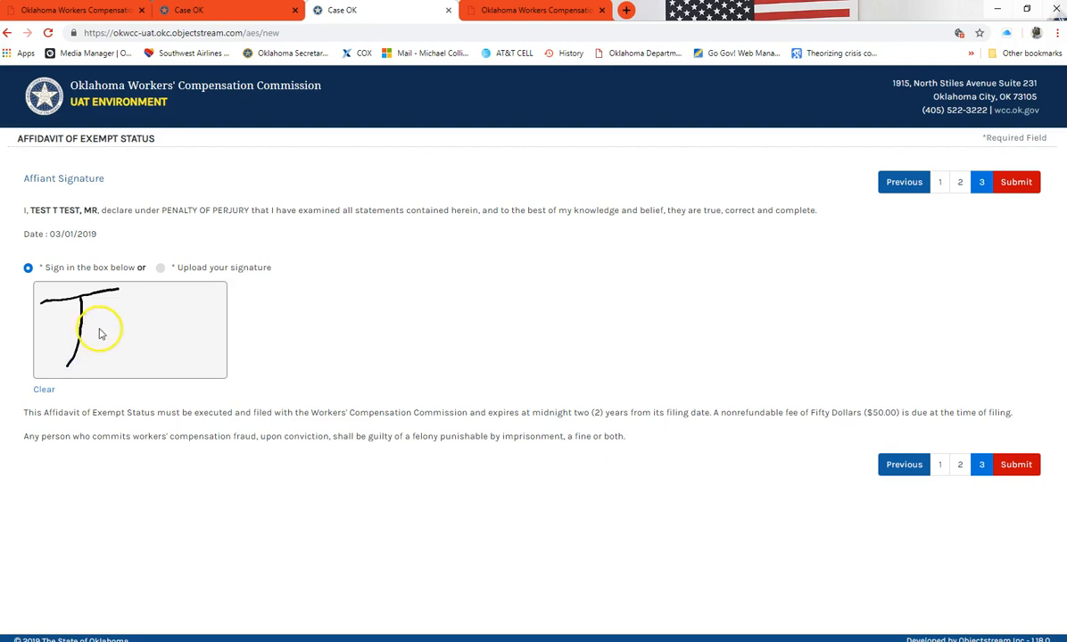
{"action": "mouse_move", "coordinate": [134, 304]}
{"action": "left_mouse_down"}
{"action": "mouse_move", "coordinate": [98, 325]}
{"action": "mouse_move", "coordinate": [105, 338]}
{"action": "mouse_move", "coordinate": [90, 357]}
{"action": "mouse_move", "coordinate": [130, 369]}
{"action": "left_mouse_up"}
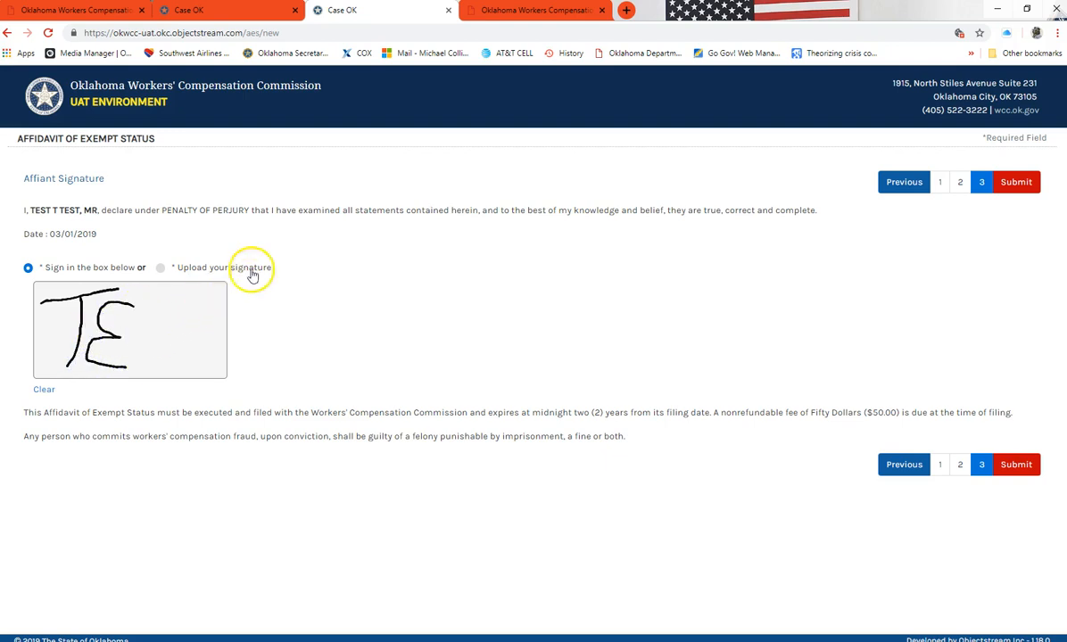
{"action": "mouse_move", "coordinate": [165, 306]}
{"action": "left_mouse_down"}
{"action": "mouse_move", "coordinate": [147, 321]}
{"action": "mouse_move", "coordinate": [170, 348]}
{"action": "mouse_move", "coordinate": [132, 366]}
{"action": "left_mouse_up"}
{"action": "mouse_move", "coordinate": [169, 306]}
{"action": "left_mouse_down"}
{"action": "mouse_move", "coordinate": [219, 305]}
{"action": "mouse_move", "coordinate": [196, 335]}
{"action": "mouse_move", "coordinate": [193, 373]}
{"action": "left_mouse_up"}
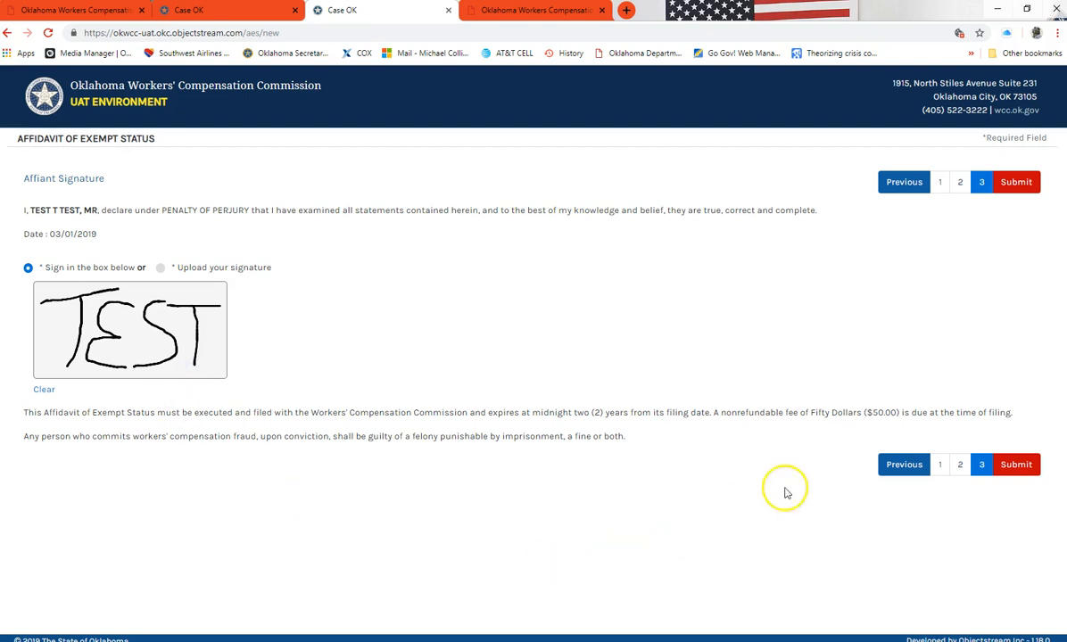
Submit the affidavit, copy its affidavit request number, and open online payment for the $50 fee
{"action": "left_click", "coordinate": [1020, 181]}
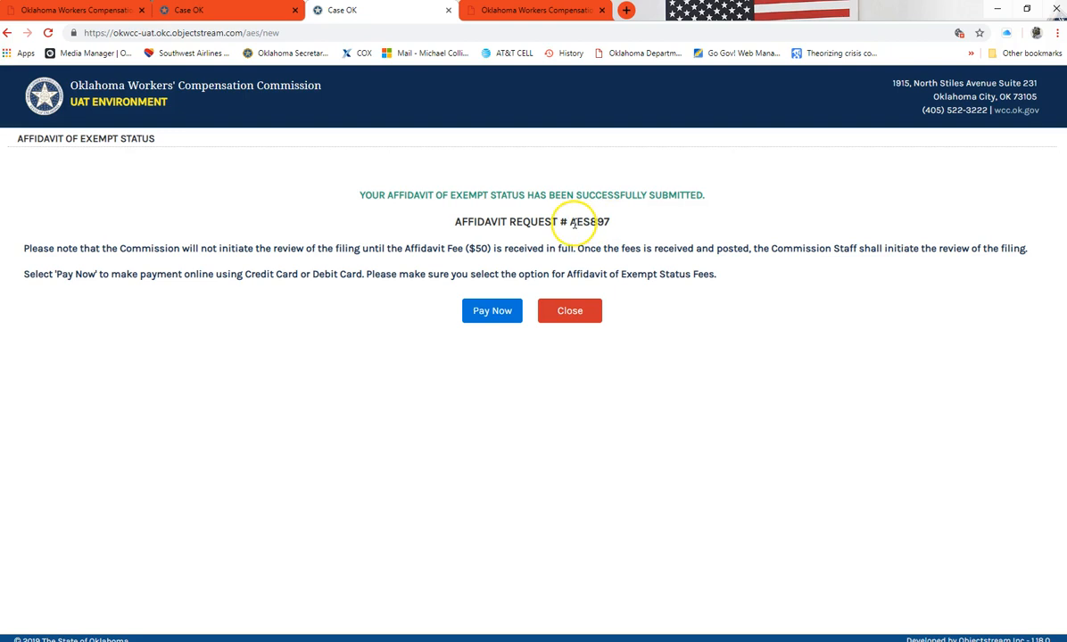
{"action": "left_click", "coordinate": [490, 321]}
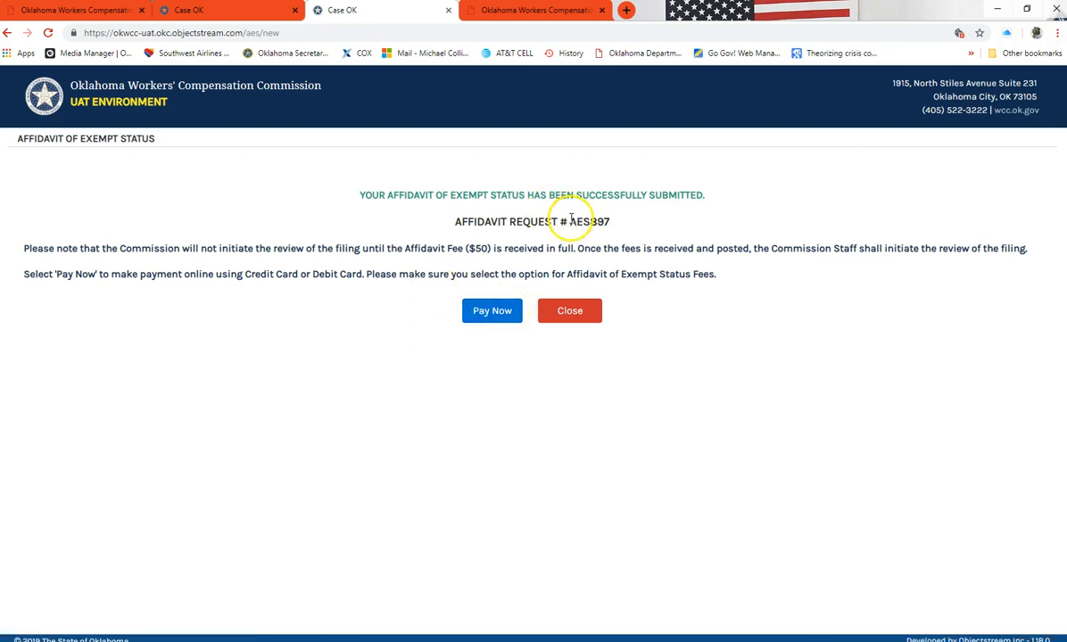
{"action": "left_click_drag", "start_coordinate": [571, 222], "coordinate": [617, 220]}
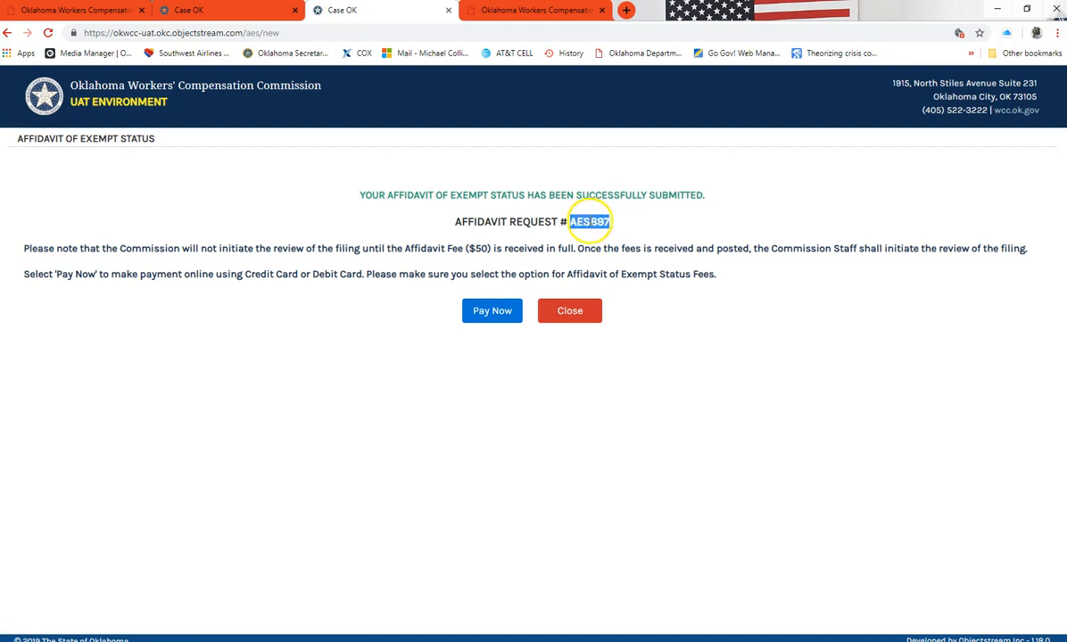
{"action": "right_click", "coordinate": [591, 221]}
{"action": "left_click", "coordinate": [613, 231]}
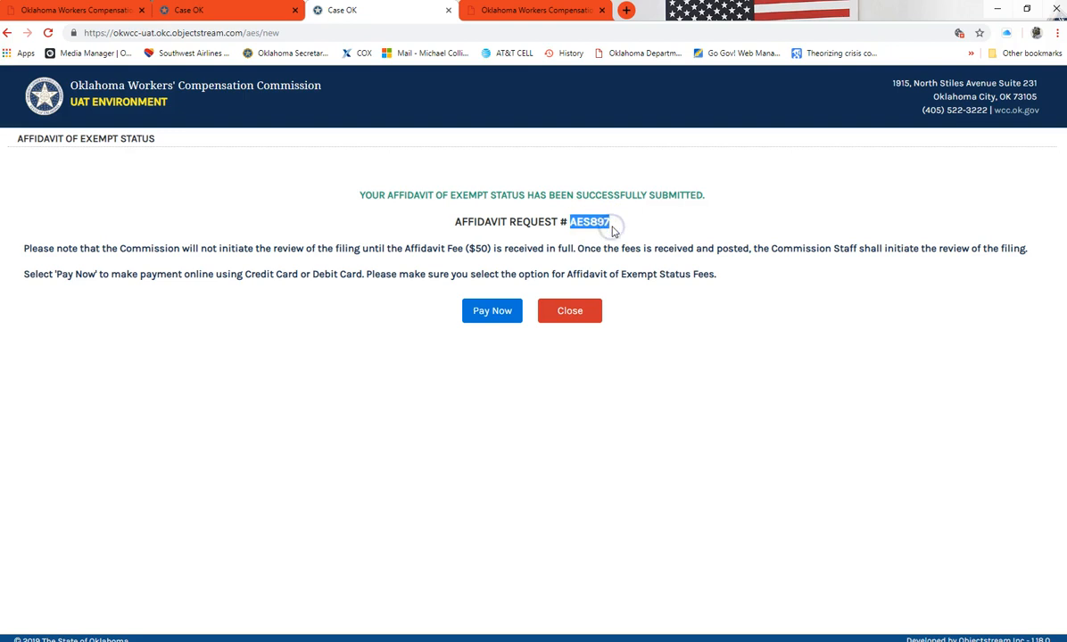
{"action": "right_click", "coordinate": [589, 219]}
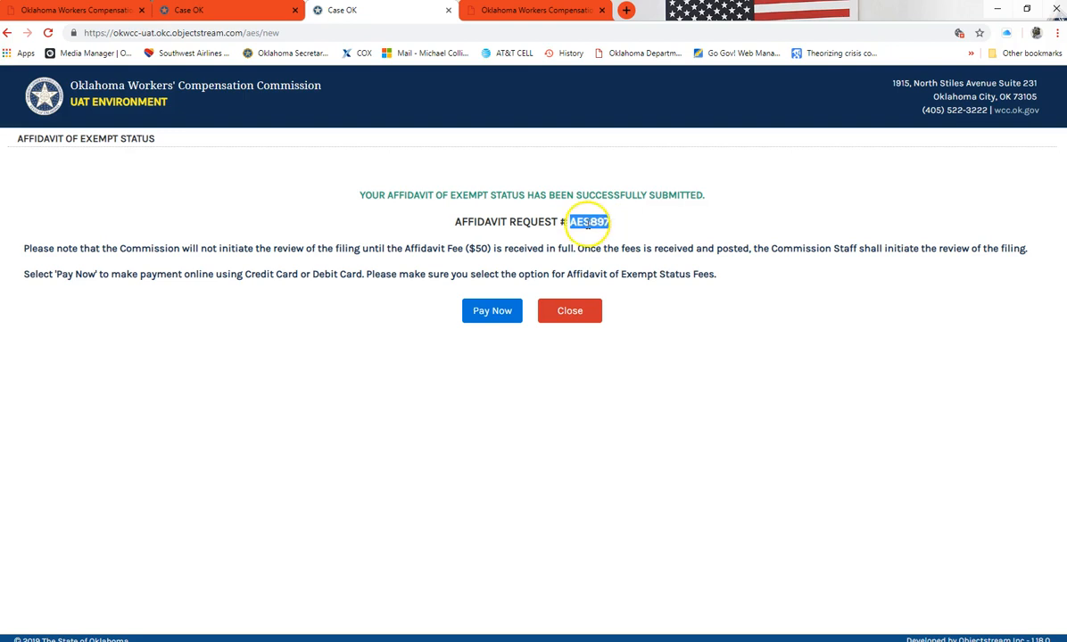
{"action": "left_click", "coordinate": [612, 233]}
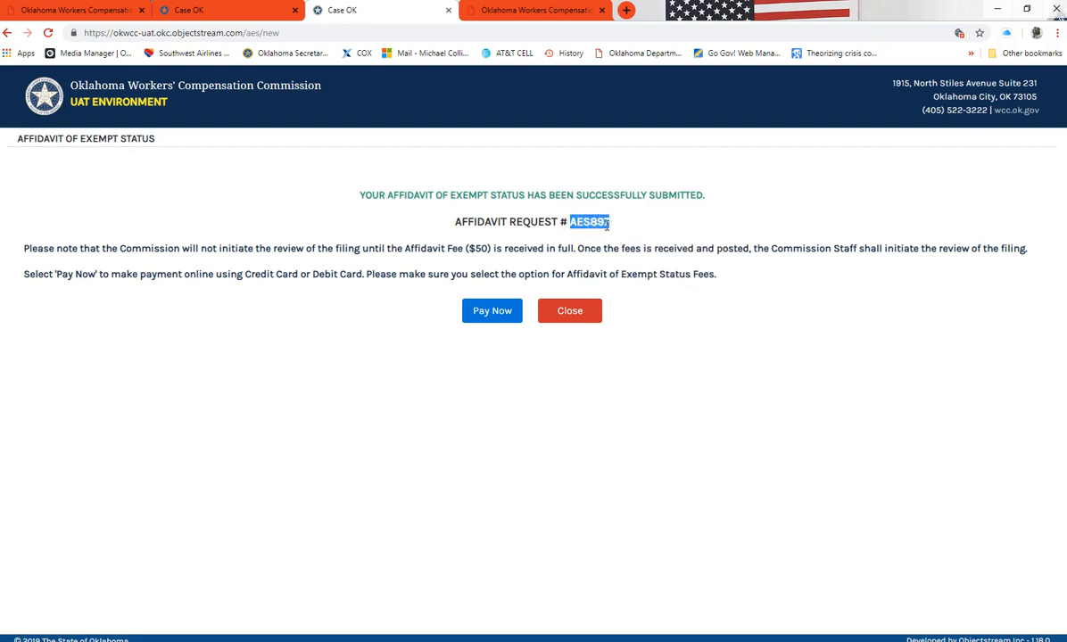
{"action": "left_click", "coordinate": [492, 312]}
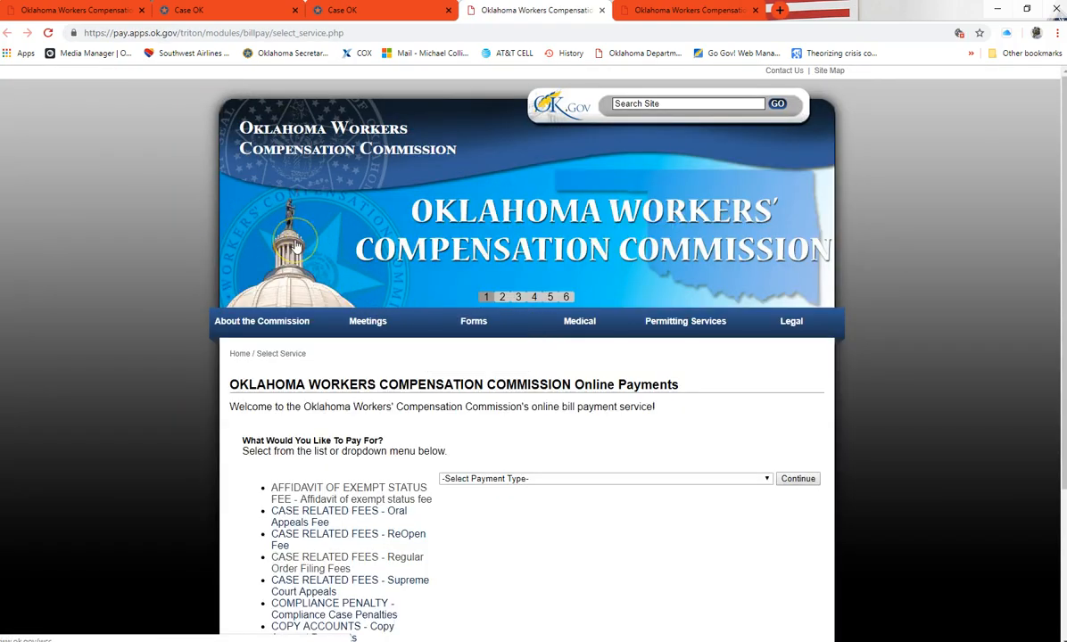
Select the Affidavit of Exempt Status fee and load its $50 payment form
{"action": "scroll", "coordinate": [303, 249], "scroll_direction": "down", "scroll_amount": 1}
{"action": "left_click", "coordinate": [303, 302]}
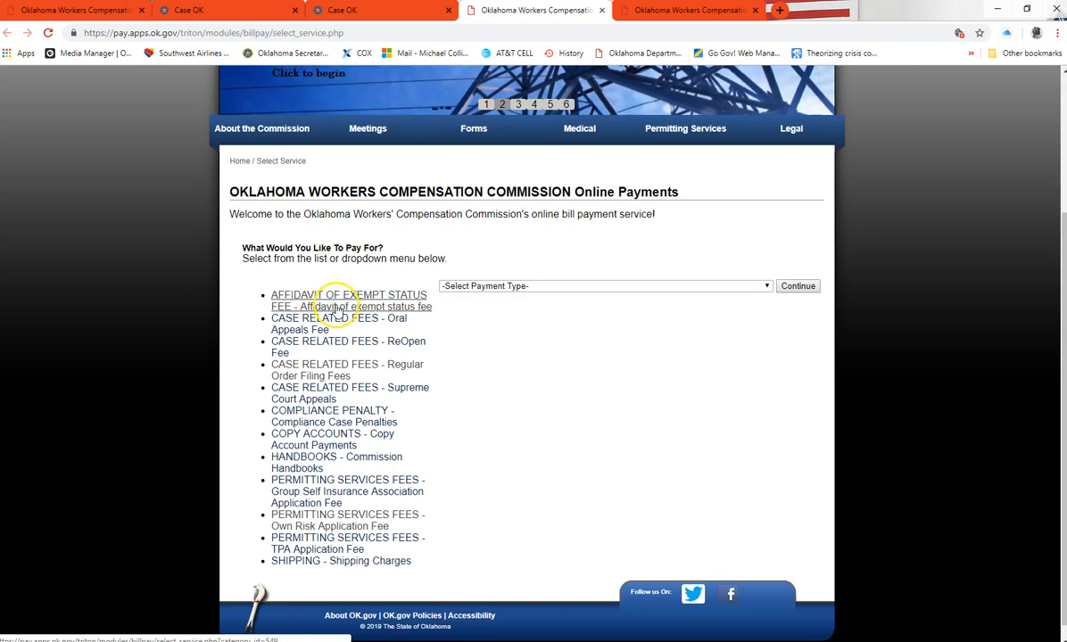
{"action": "left_click", "coordinate": [336, 308]}
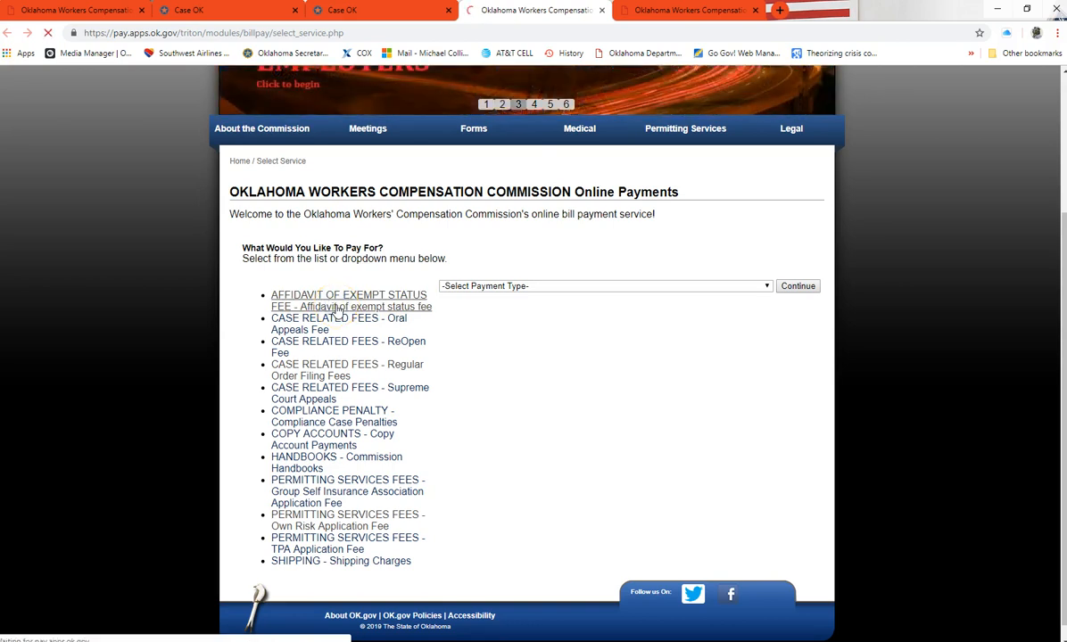
{"action": "scroll", "coordinate": [483, 356], "scroll_direction": "down", "scroll_amount": 2}
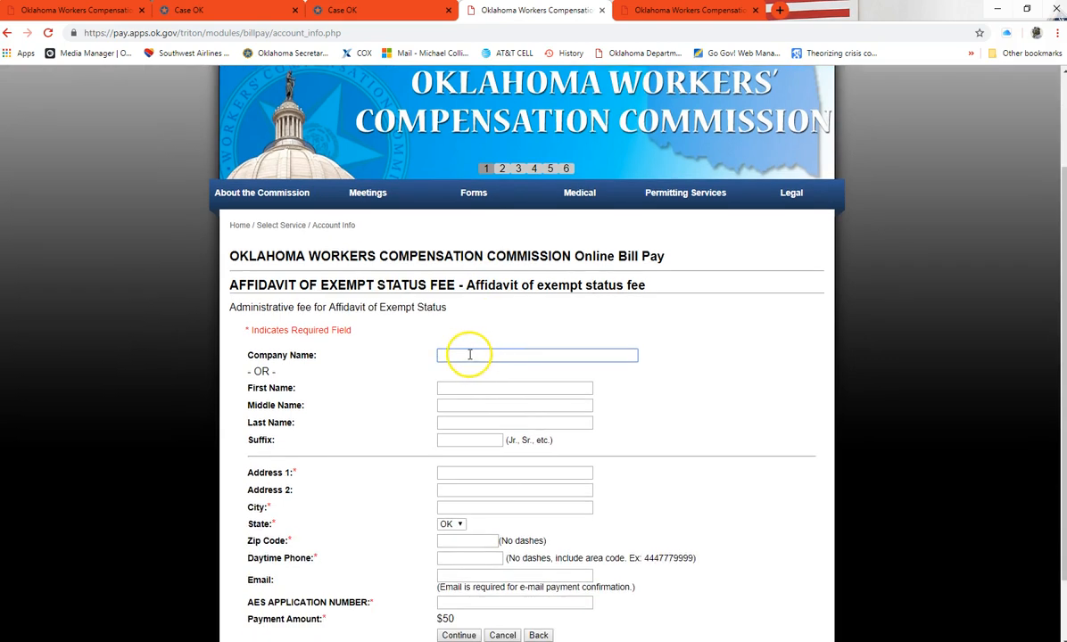
{"action": "scroll", "coordinate": [466, 348], "scroll_direction": "down", "scroll_amount": 1}
Enter the payer's first name, middle initial and last name
{"action": "left_click", "coordinate": [454, 323]}
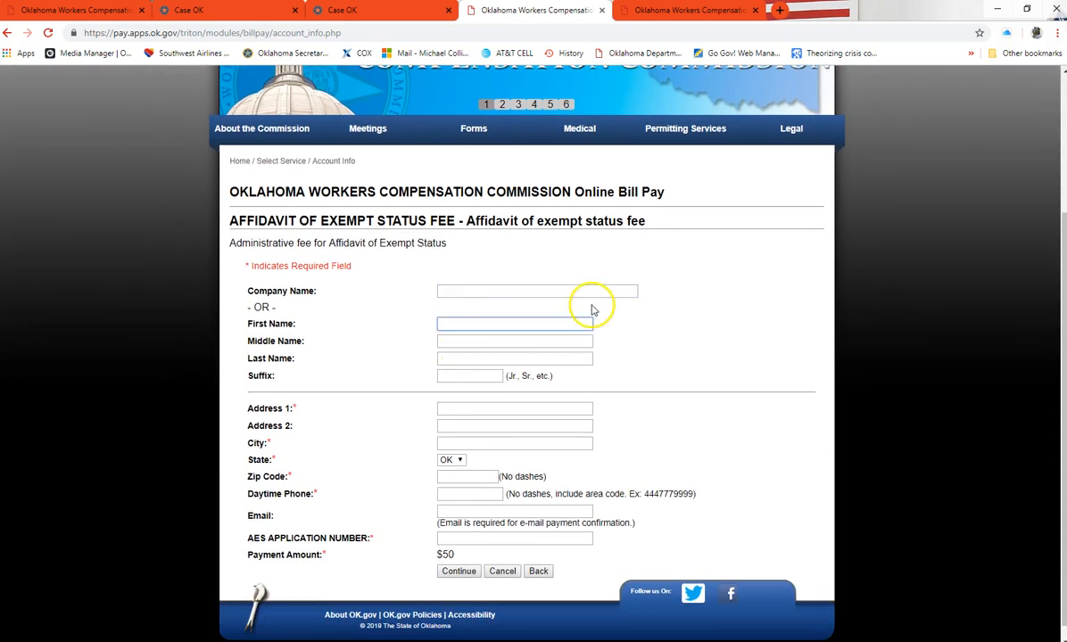
{"action": "type", "text": "Test"}
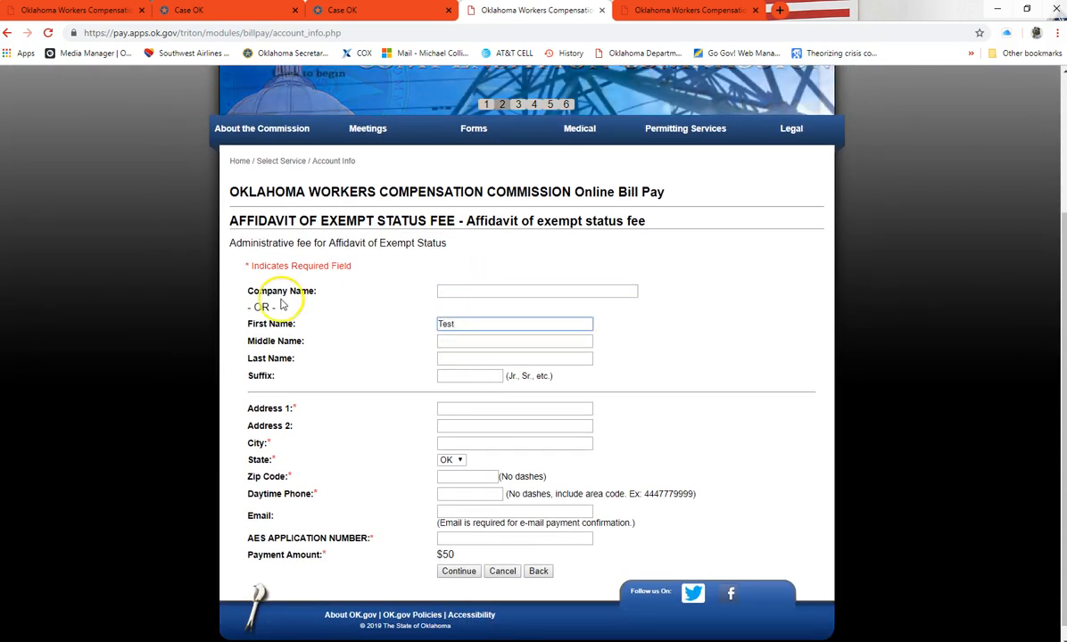
{"action": "left_click", "coordinate": [456, 346]}
{"action": "type", "text": "T"}
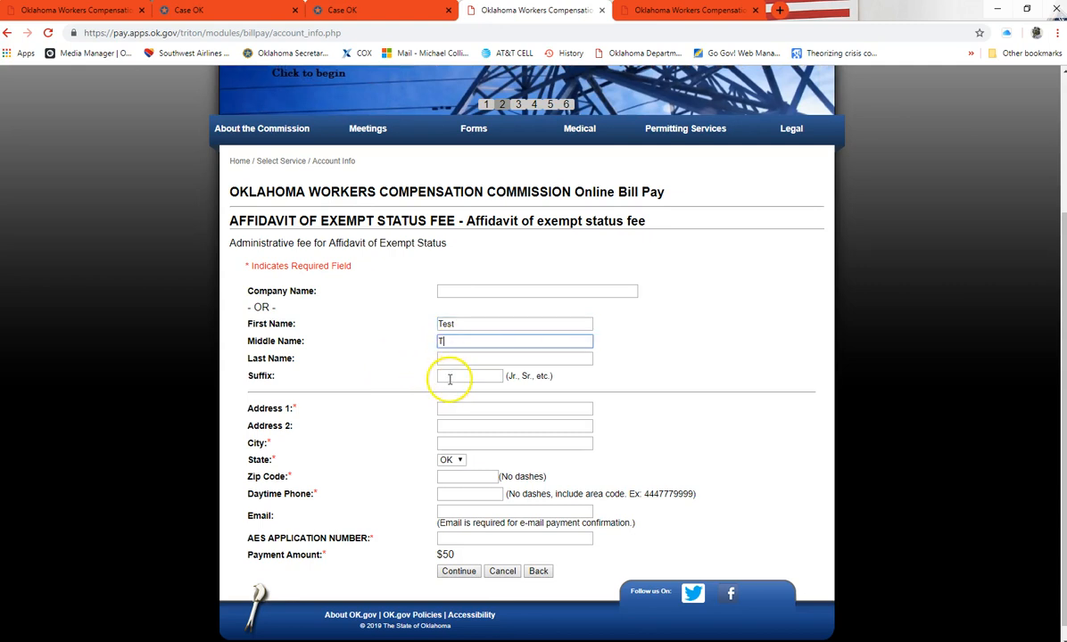
{"action": "left_click", "coordinate": [439, 358]}
{"action": "type", "text": "Te"}
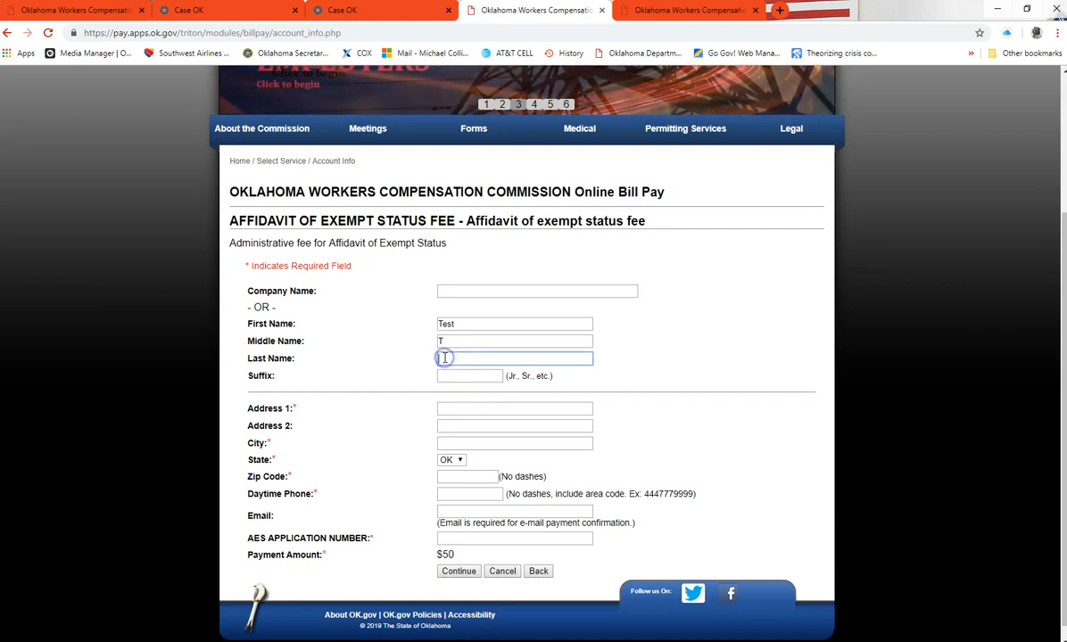
{"action": "type", "text": "st"}
Fill in the payer's street address, city, ZIP code, daytime phone and e-mail
{"action": "left_click", "coordinate": [442, 408]}
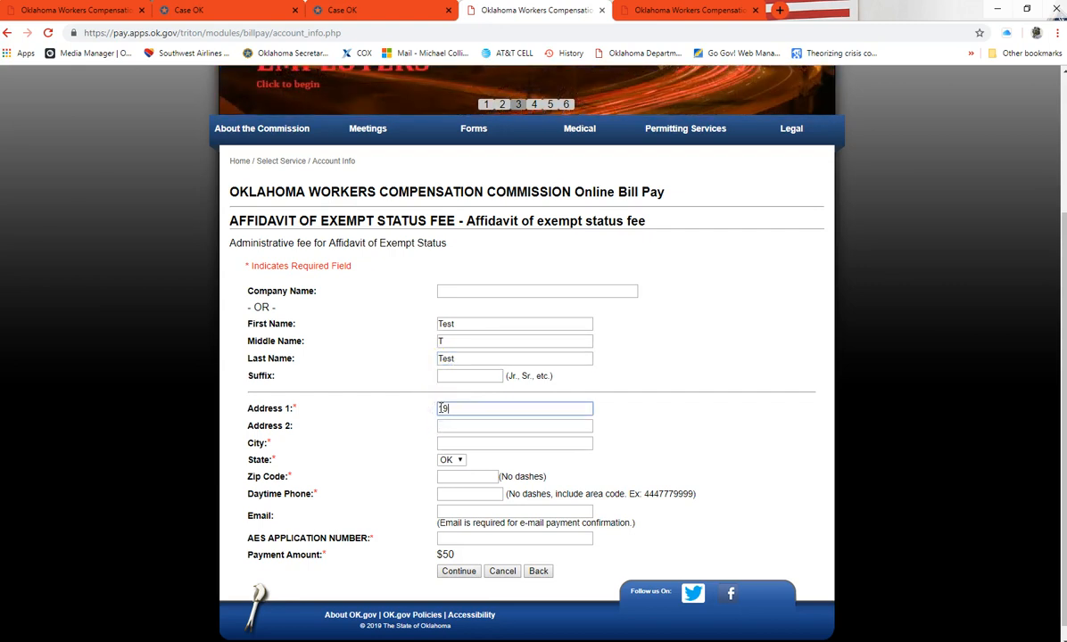
{"action": "type", "text": "1915 N. Stiles"}
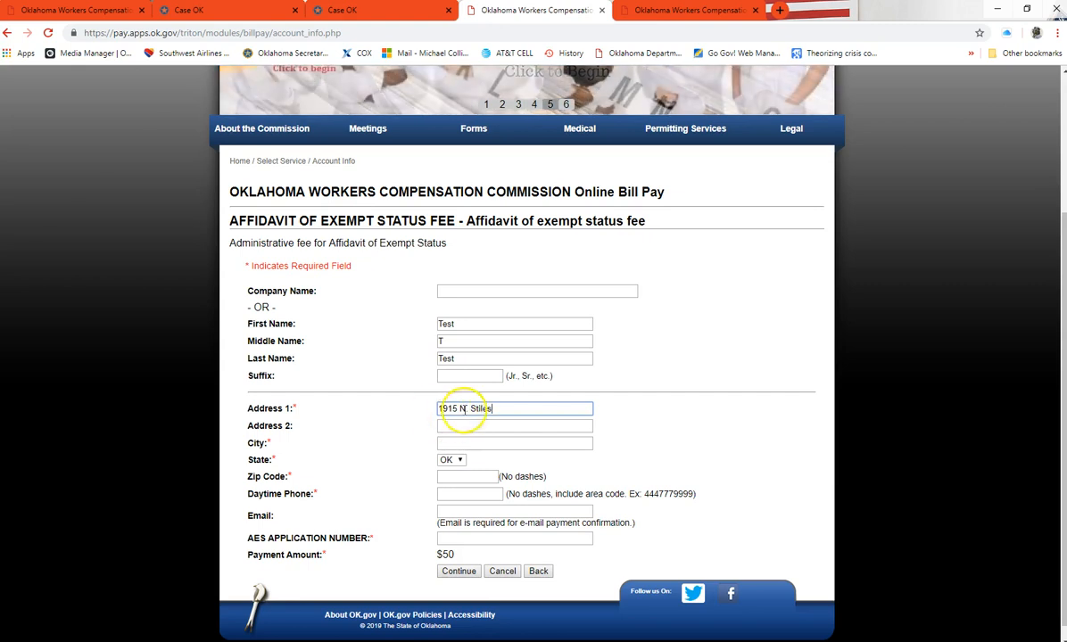
{"action": "left_click", "coordinate": [455, 441]}
{"action": "type", "text": "OKC"}
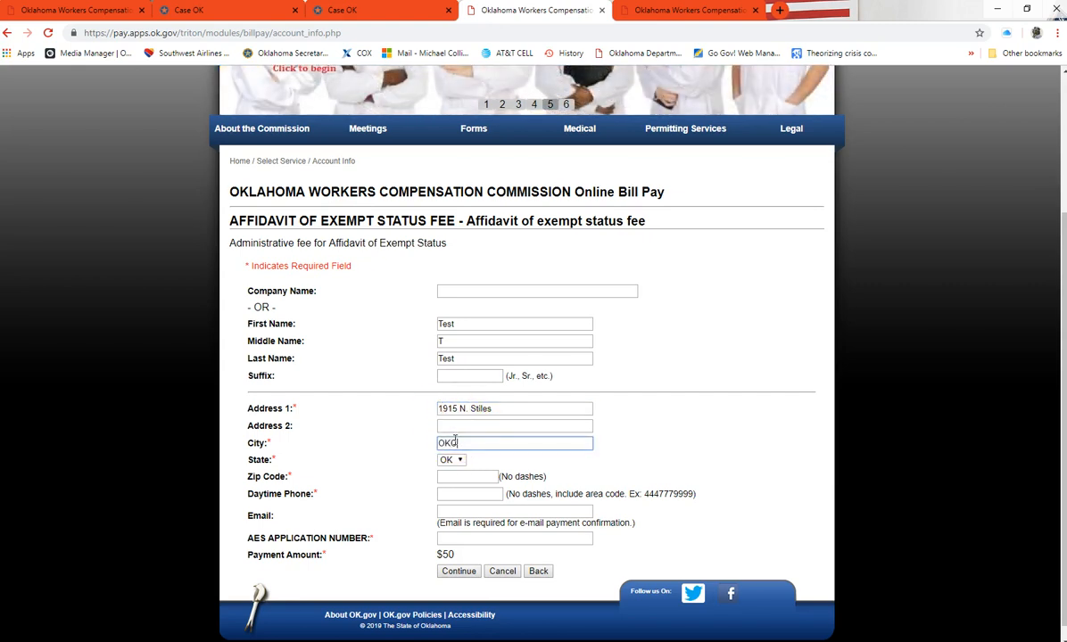
{"action": "left_click", "coordinate": [449, 476]}
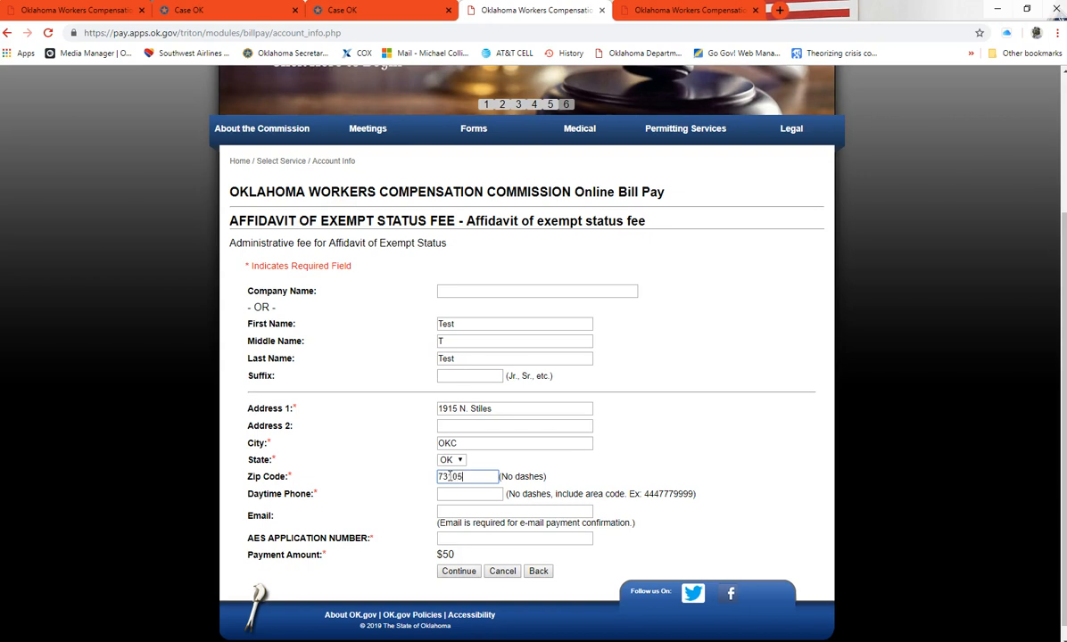
{"action": "left_click", "coordinate": [446, 495]}
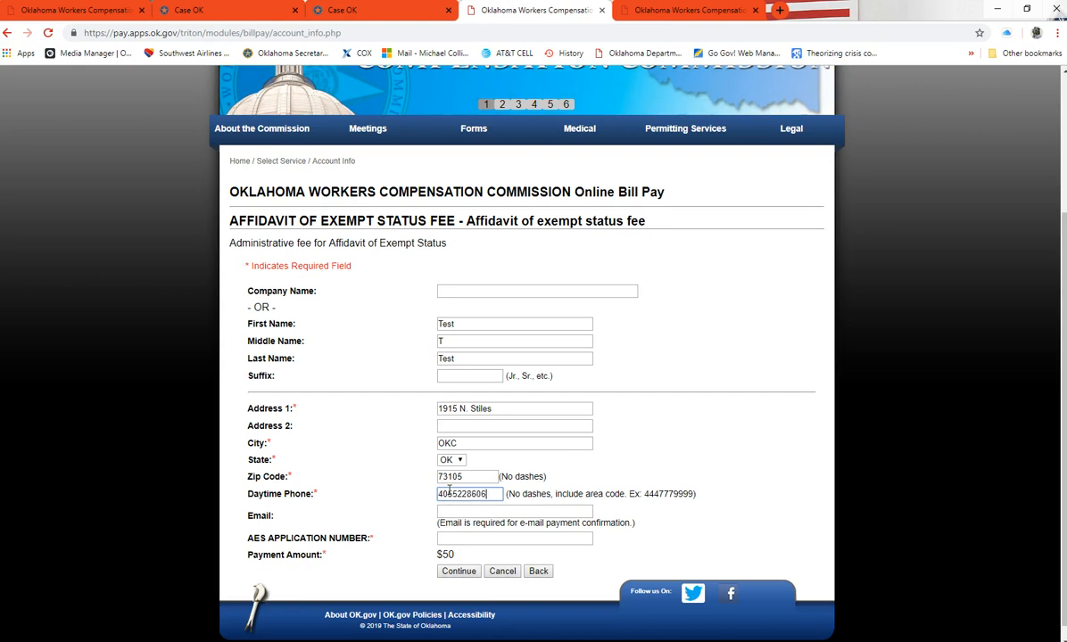
{"action": "left_click", "coordinate": [450, 510]}
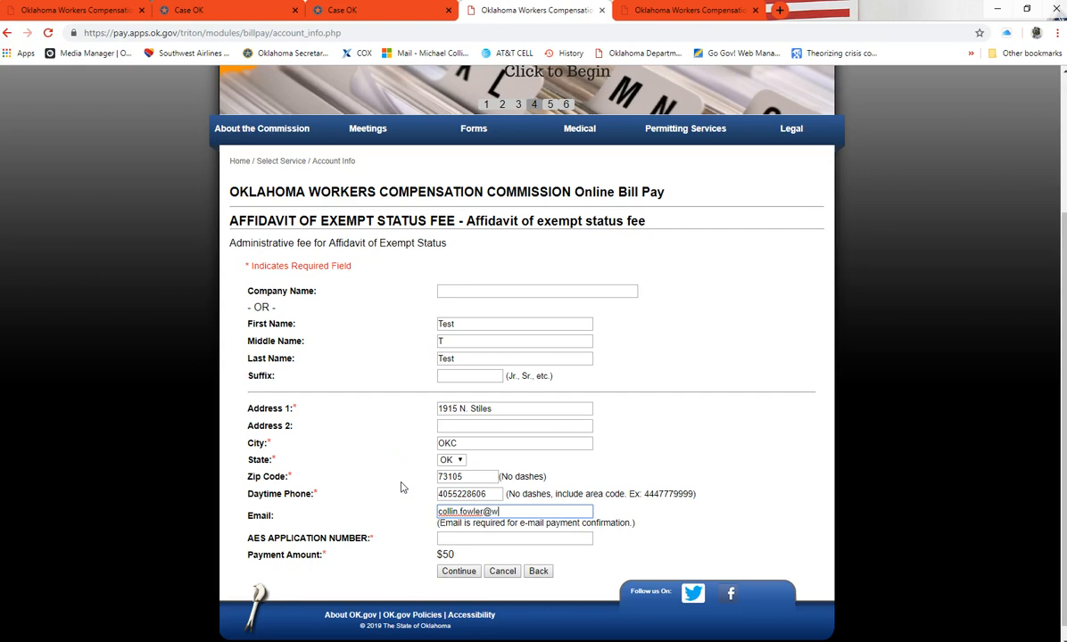
{"action": "type", "text": ".e"}
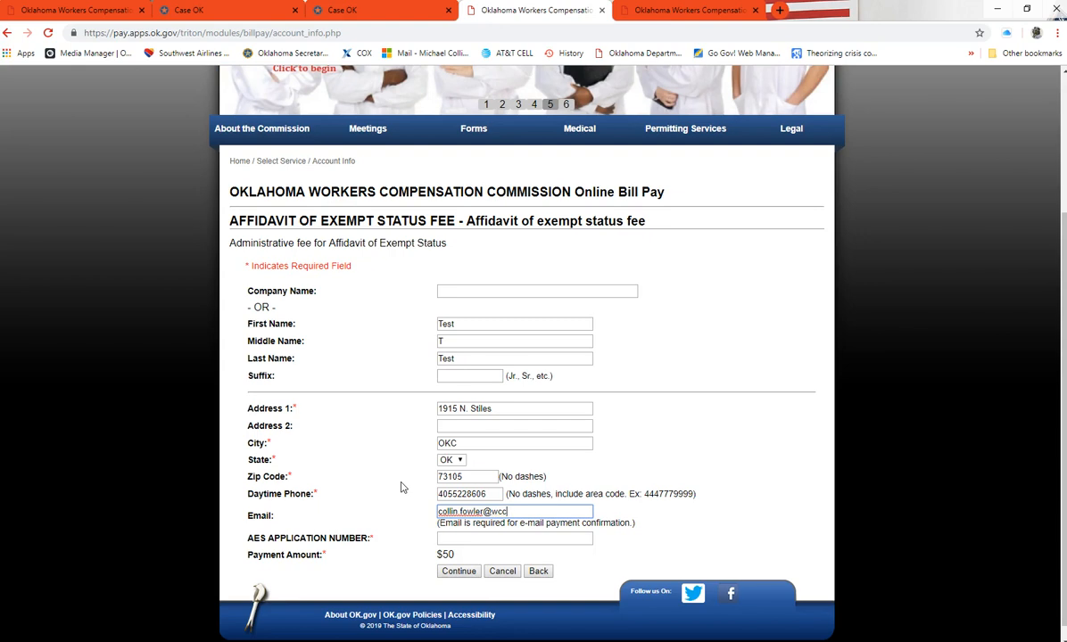
{"action": "type", "text": "ok.gov"}
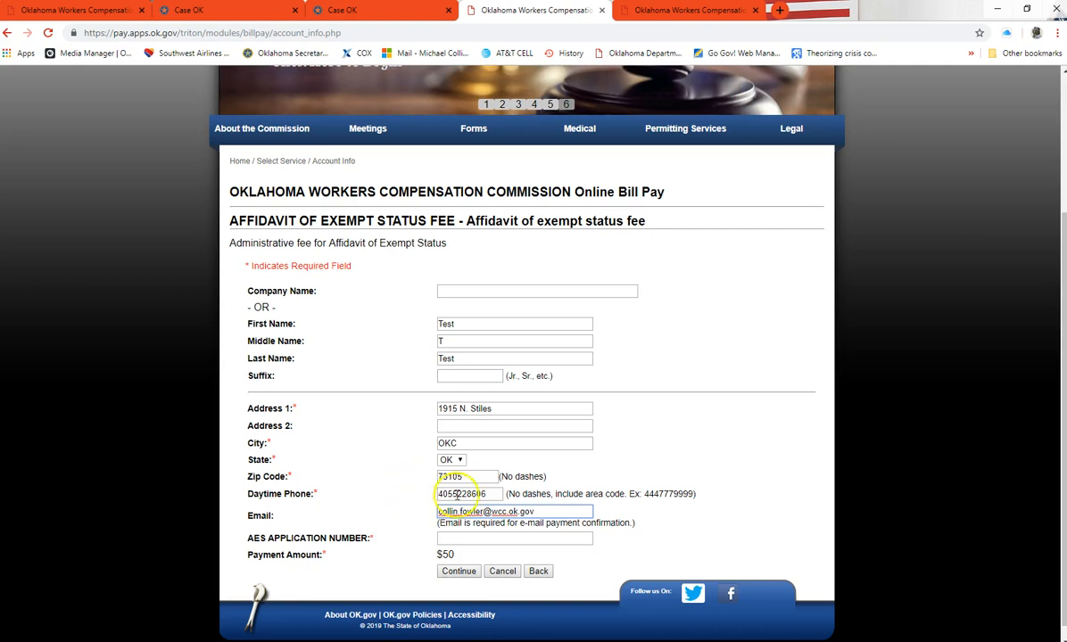
{"action": "left_click", "coordinate": [472, 539]}
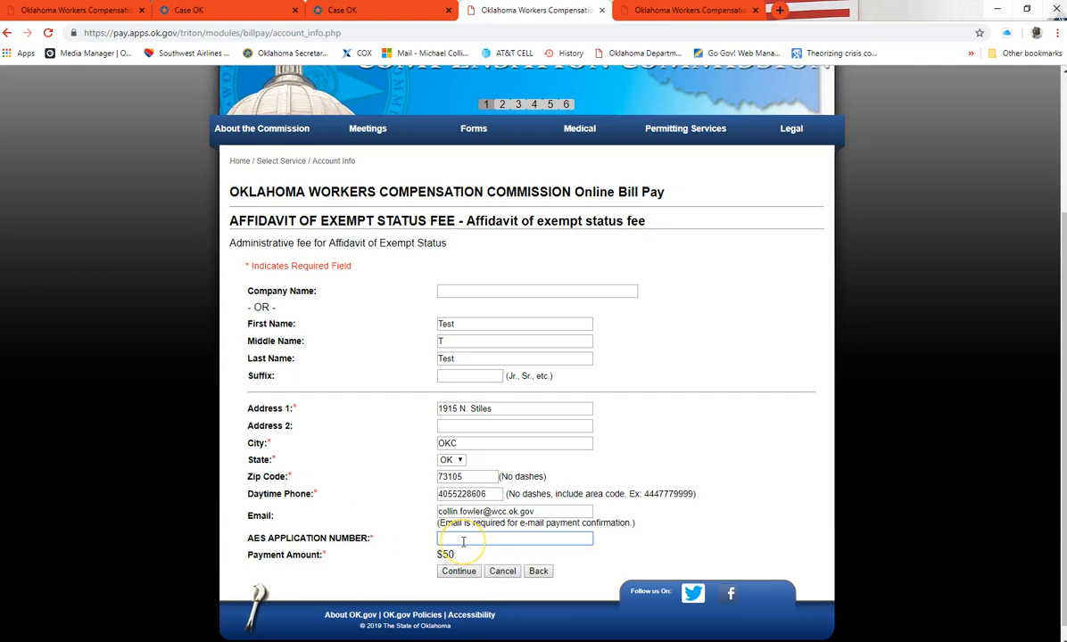
Paste the copied affidavit request number as the AES application number and submit the form
{"action": "right_click", "coordinate": [459, 538]}
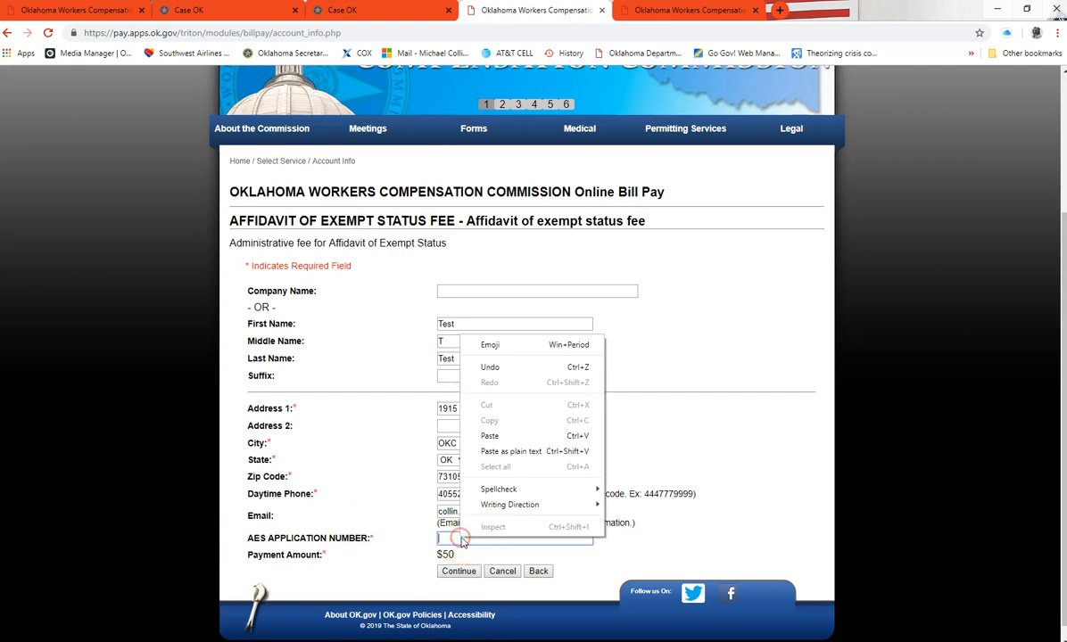
{"action": "left_click", "coordinate": [490, 436]}
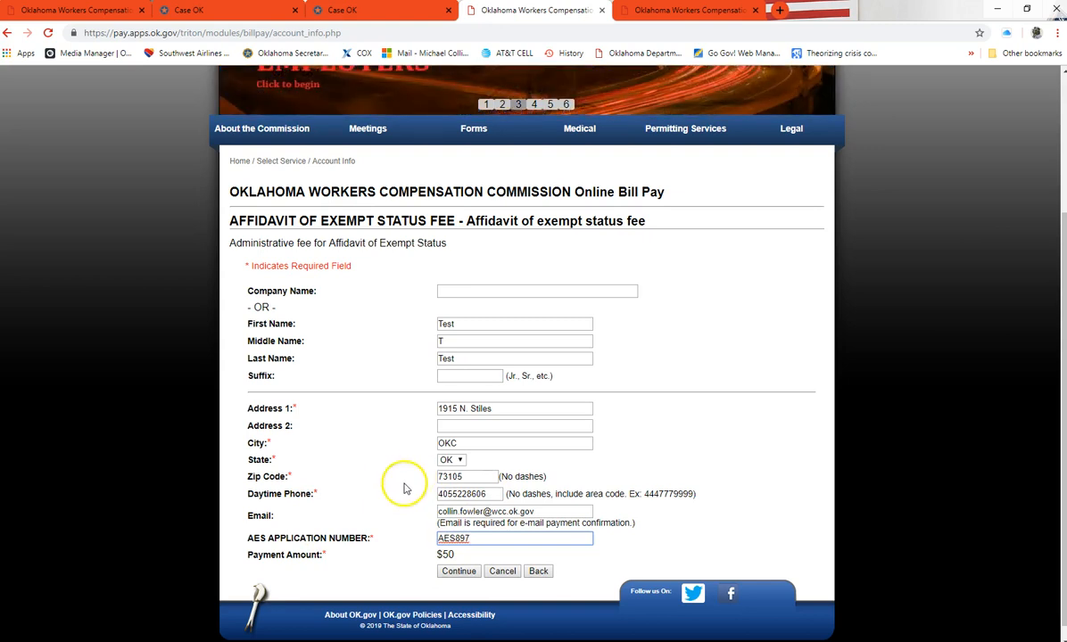
{"action": "left_click", "coordinate": [444, 539]}
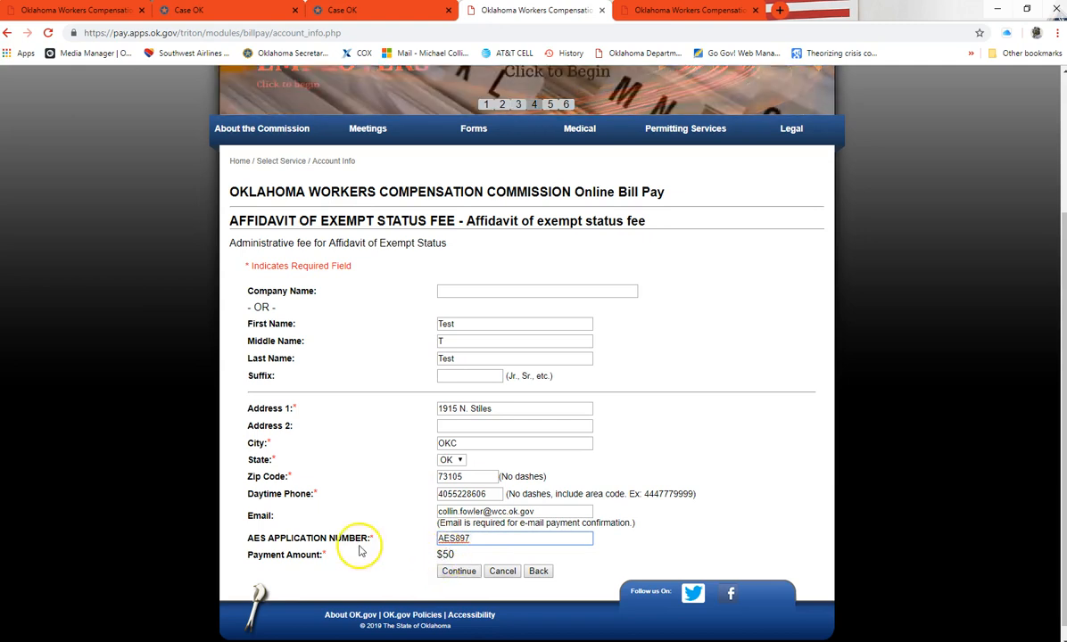
{"action": "left_click", "coordinate": [458, 572]}
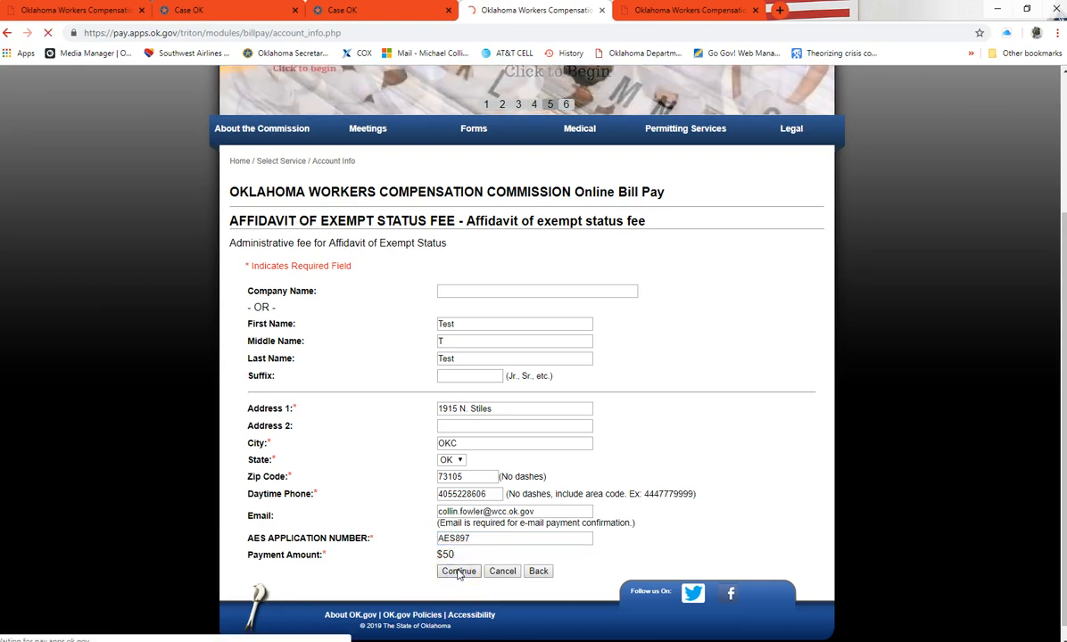
Review the payer details and $50.00 amount on the verification page, then proceed
{"action": "scroll", "coordinate": [346, 410], "scroll_direction": "down", "scroll_amount": 2}
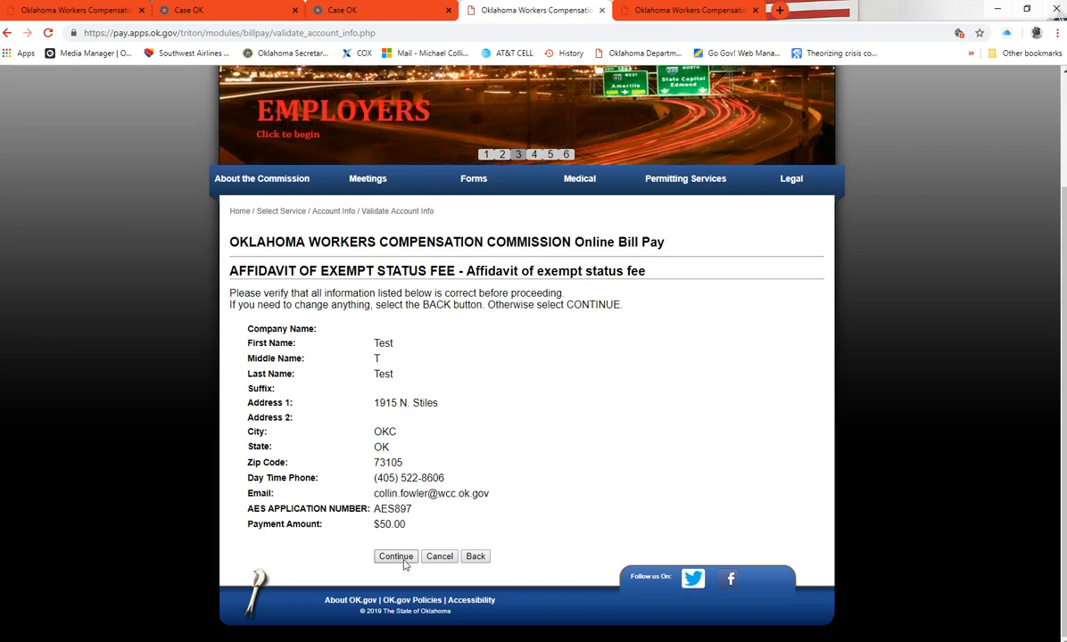
{"action": "scroll", "coordinate": [403, 564], "scroll_direction": "up", "scroll_amount": 2}
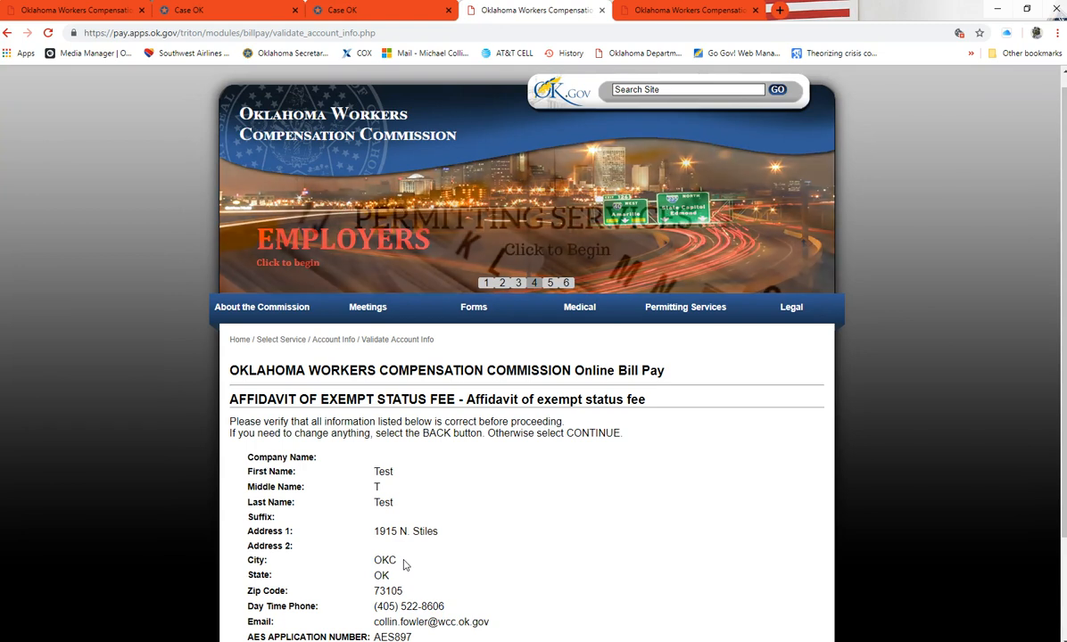
{"action": "scroll", "coordinate": [403, 564], "scroll_direction": "down", "scroll_amount": 2}
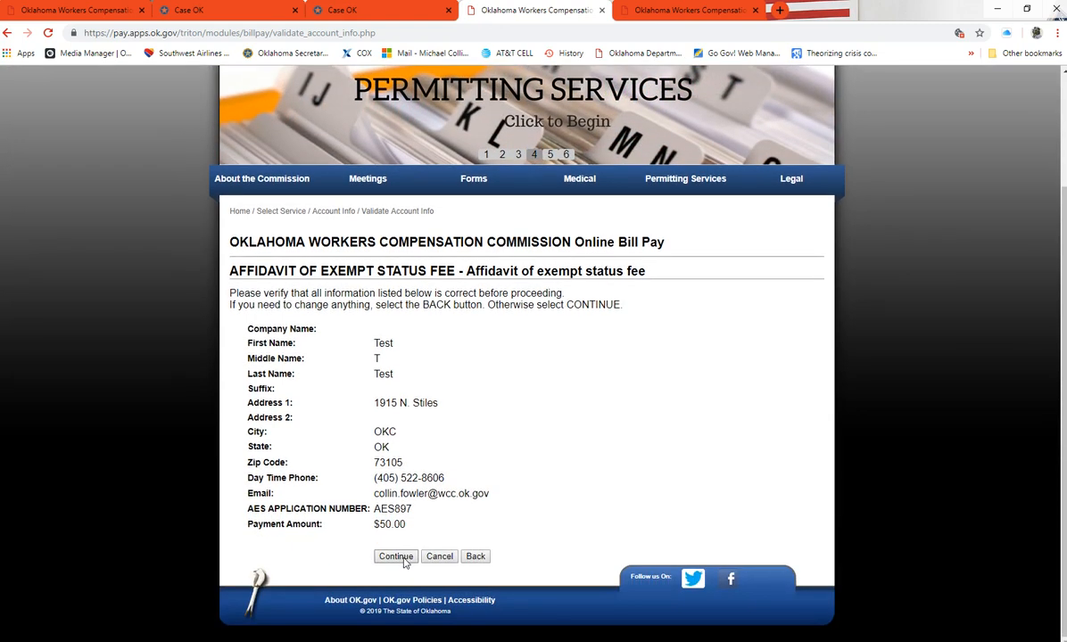
{"action": "left_click", "coordinate": [402, 558]}
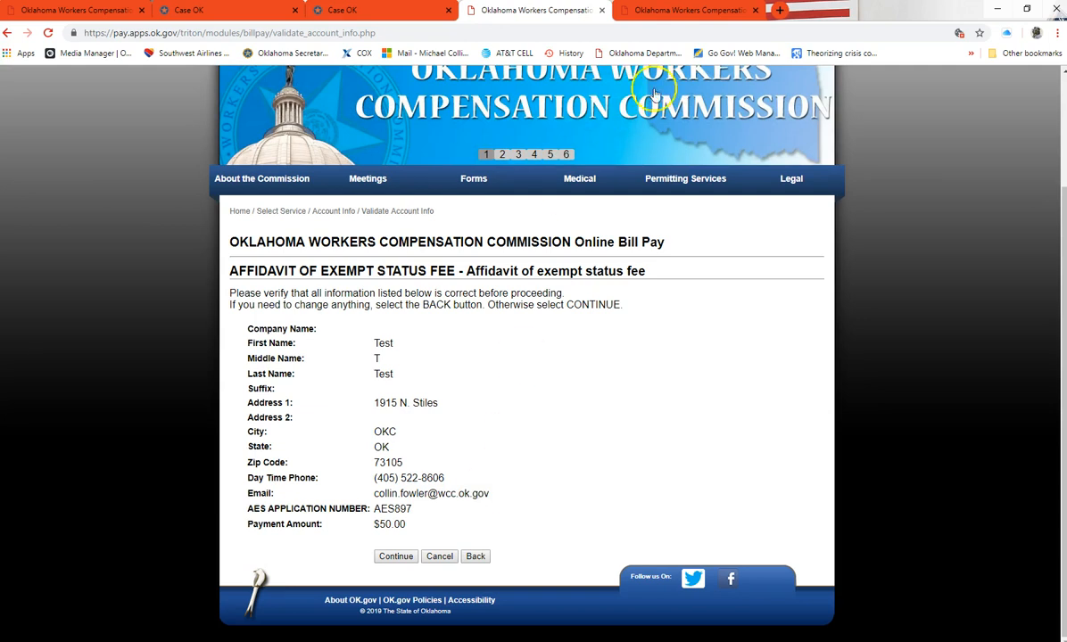
Switch to the browser tab showing the Commission's Contact Us page
{"action": "left_click", "coordinate": [689, 10]}
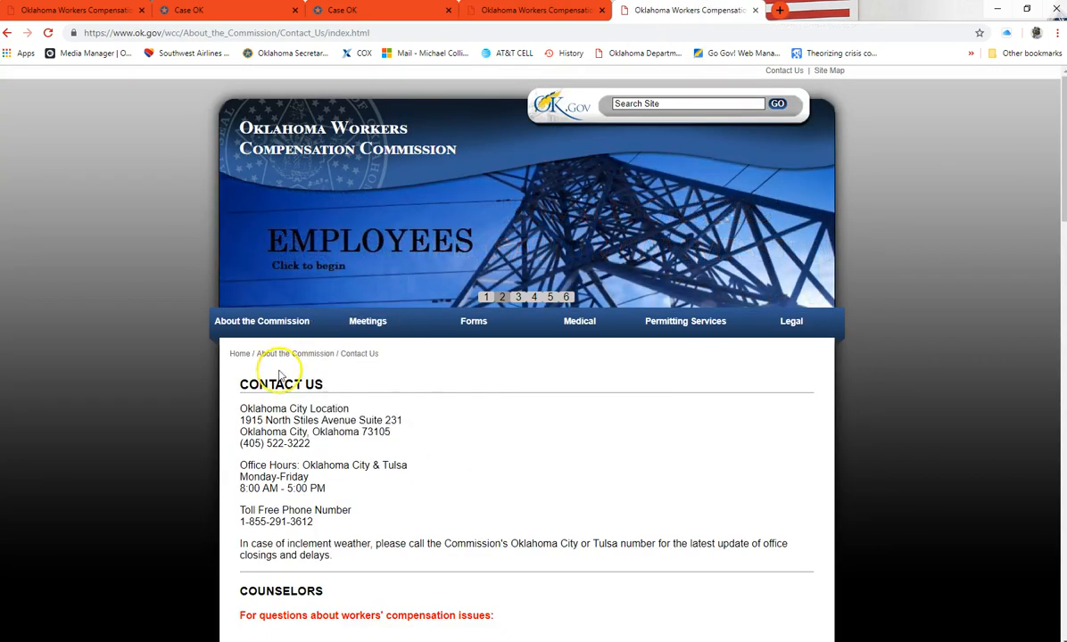